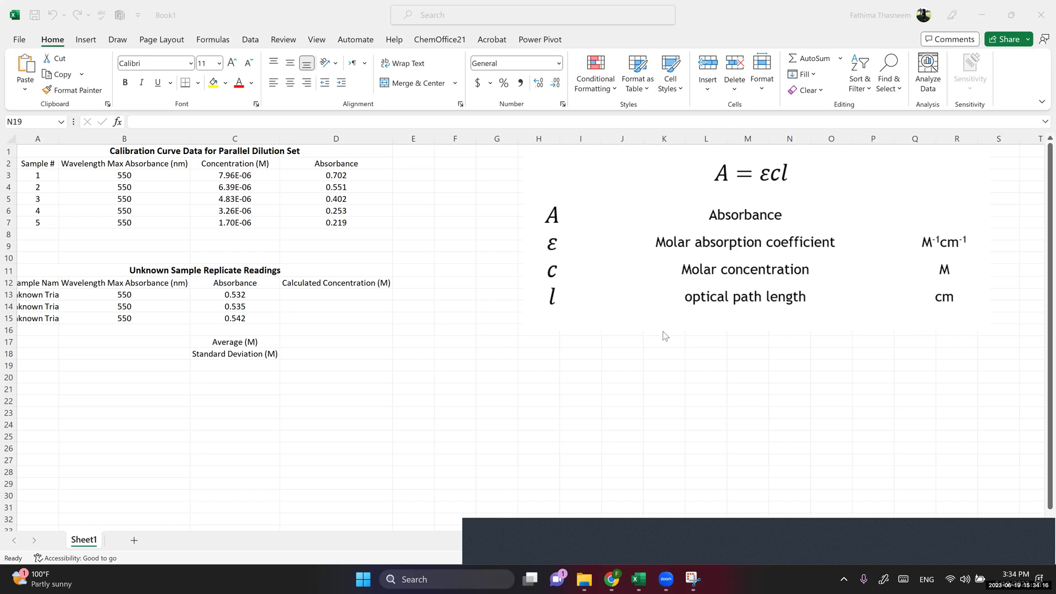
# Bring the Excel workbook Book1 to the front, showing the calibration table on Sheet1.
pyautogui.click(117, 41)
# With the dark blue pen, handwrite A = εl·c below the Beer–Lambert equation key.
pyautogui.click(118, 39)
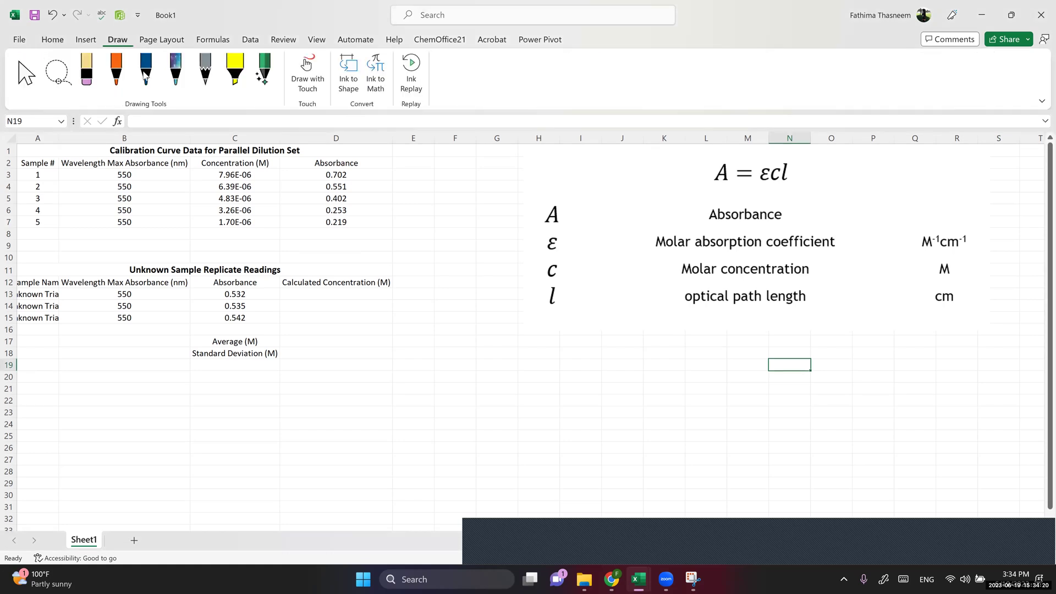
pyautogui.click(146, 76)
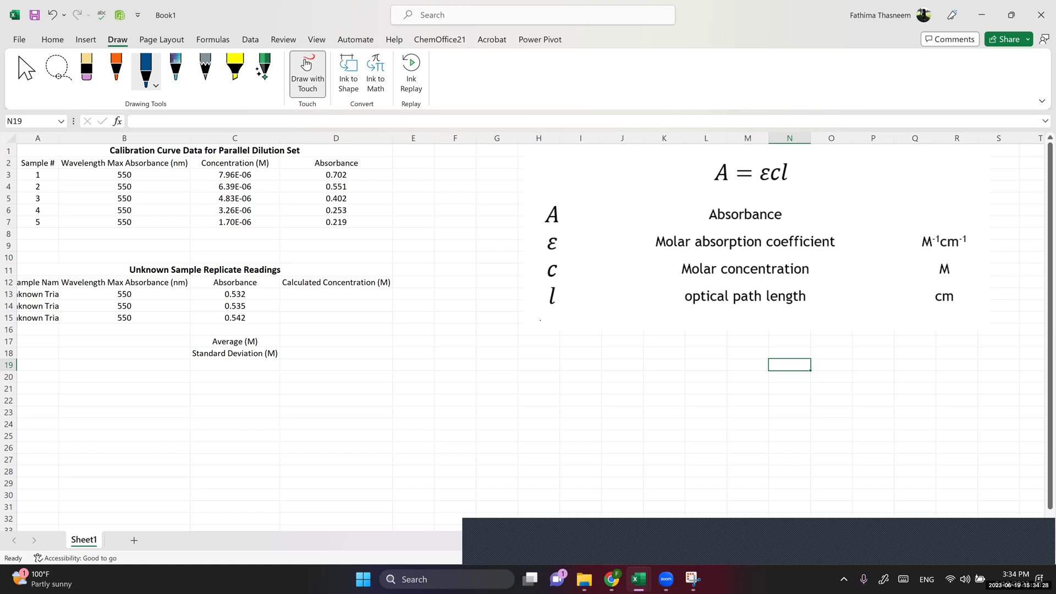
pyautogui.moveTo(701, 372)
pyautogui.mouseDown()
pyautogui.moveTo(708, 336)
pyautogui.moveTo(715, 369)
pyautogui.moveTo(714, 359)
pyautogui.mouseUp()
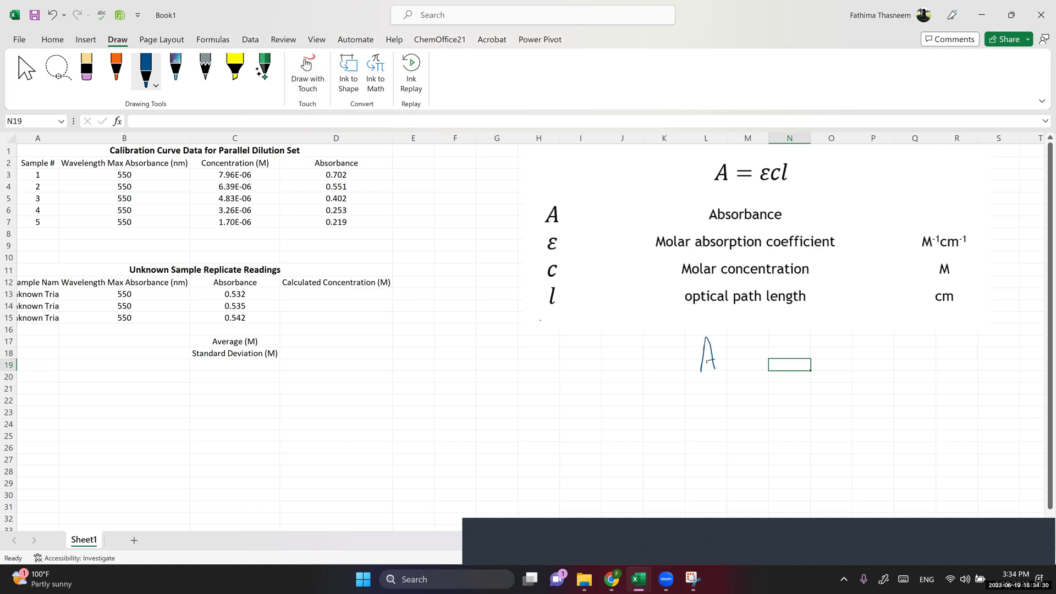
pyautogui.moveTo(794, 341); pyautogui.dragTo(791, 372)
pyautogui.moveTo(850, 343); pyautogui.dragTo(854, 363)
# Write y = mx beneath it and underline the handwritten A and c.
pyautogui.moveTo(708, 399); pyautogui.dragTo(709, 440)
pyautogui.moveTo(743, 410); pyautogui.dragTo(828, 423)
pyautogui.moveTo(851, 397); pyautogui.dragTo(837, 421)
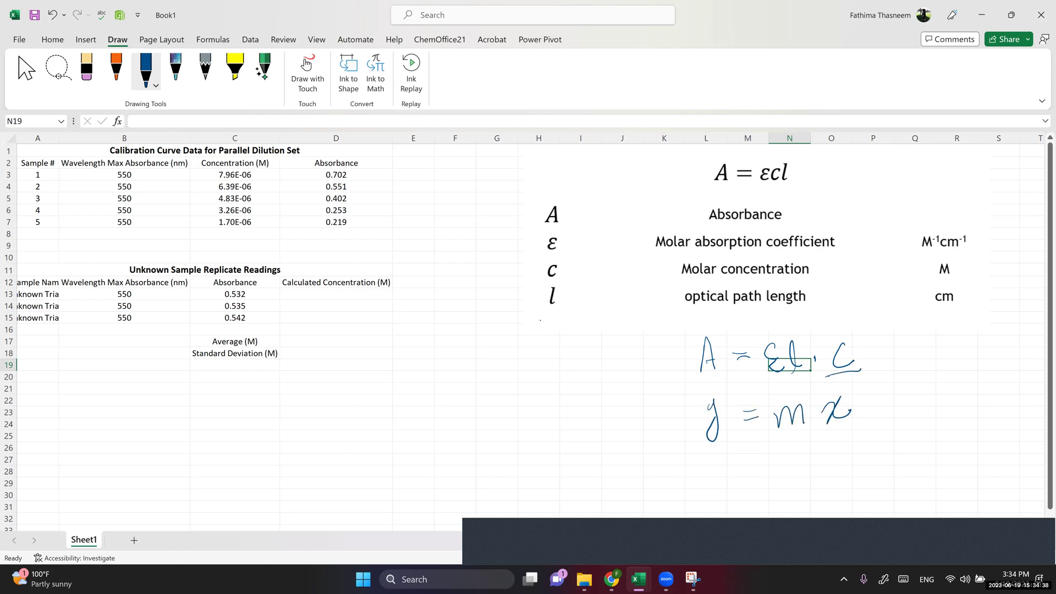
pyautogui.moveTo(821, 379); pyautogui.dragTo(861, 370)
pyautogui.moveTo(692, 383); pyautogui.dragTo(730, 368)
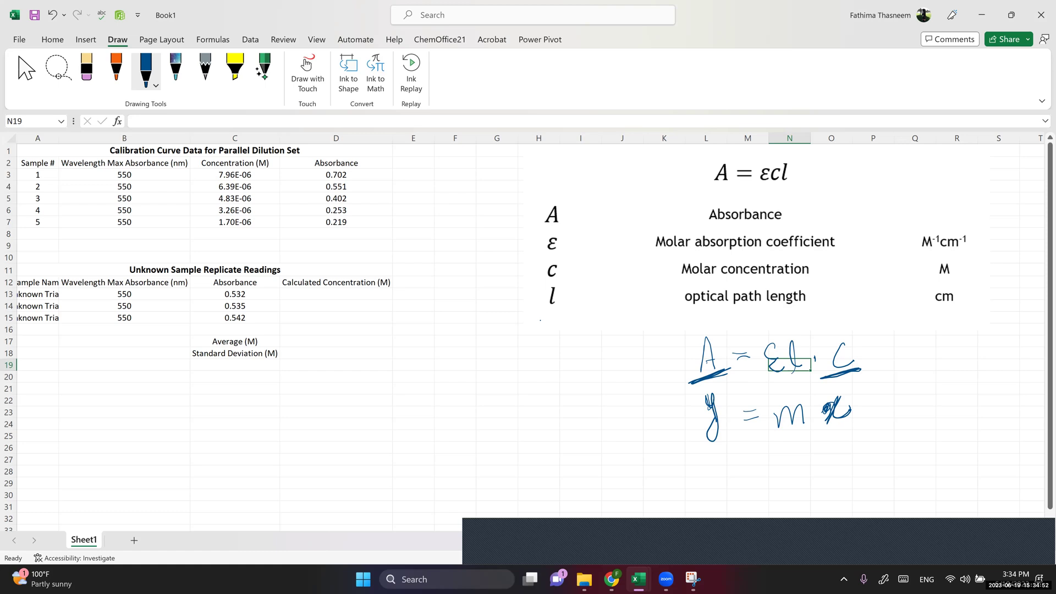
# Try selecting the concentration and absorbance columns, then turn off inking to select cells.
pyautogui.click(227, 174)
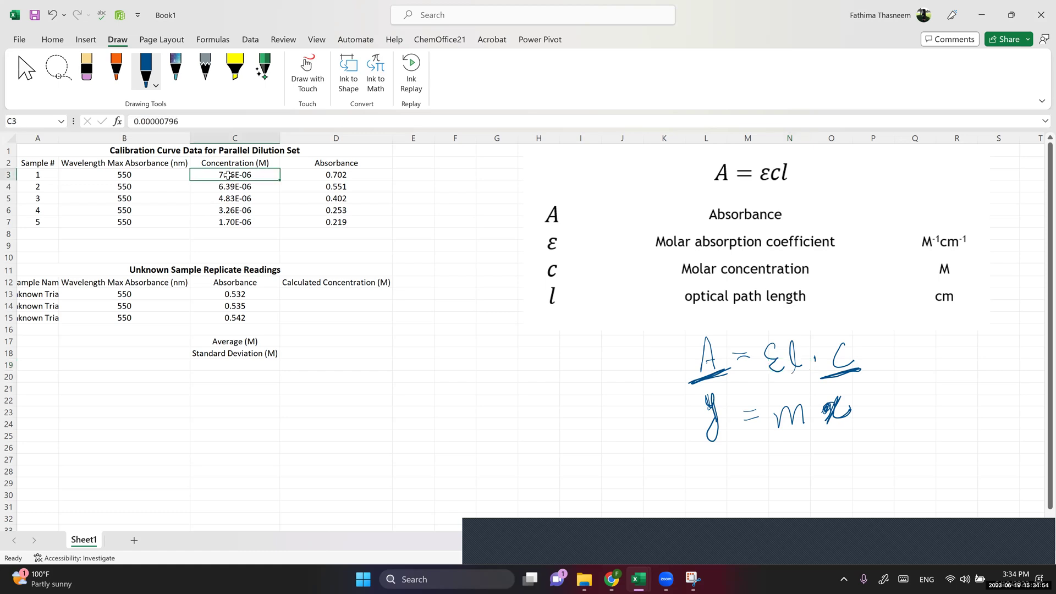
pyautogui.click(223, 163)
pyautogui.moveTo(228, 171); pyautogui.dragTo(229, 222)
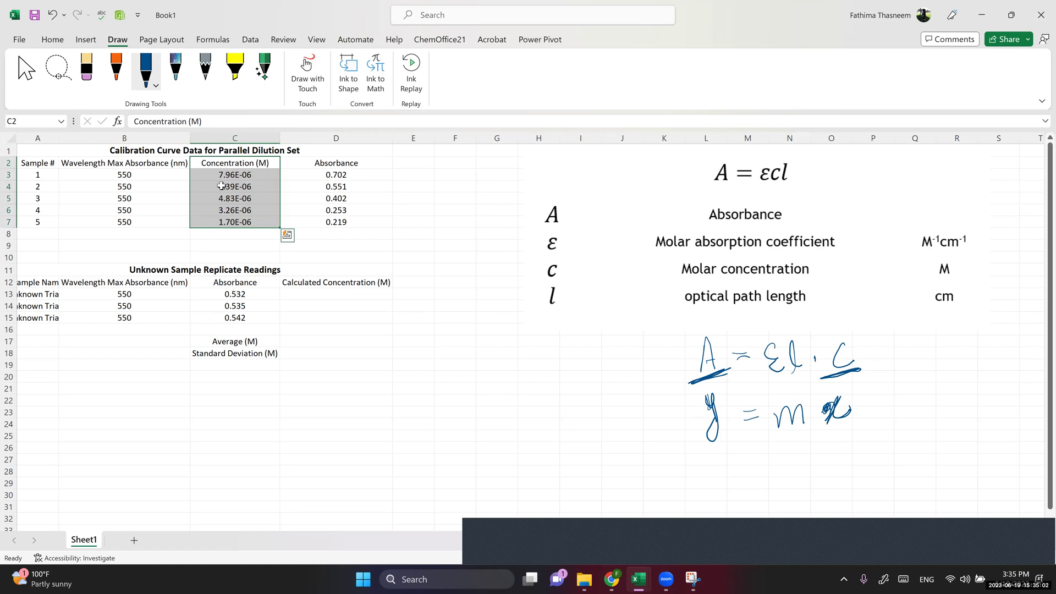
pyautogui.click(345, 175)
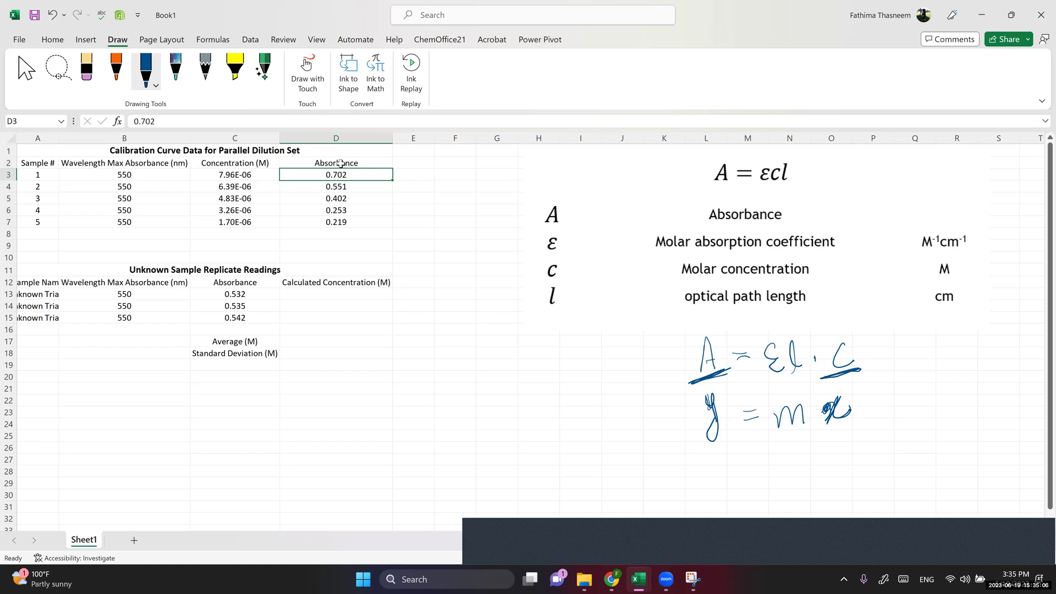
pyautogui.moveTo(340, 164); pyautogui.dragTo(337, 223)
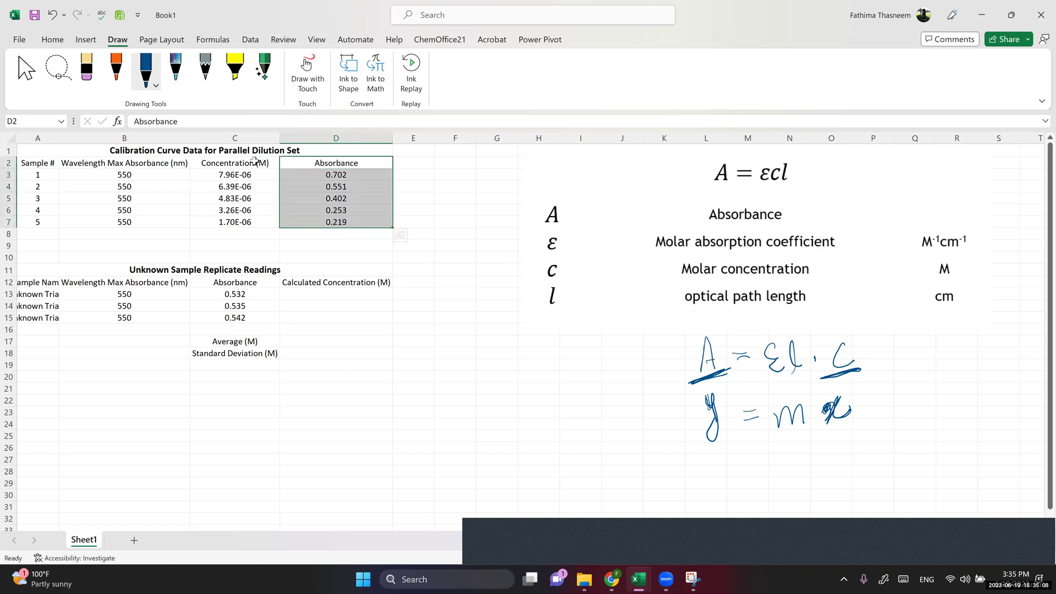
pyautogui.moveTo(254, 161); pyautogui.dragTo(256, 223)
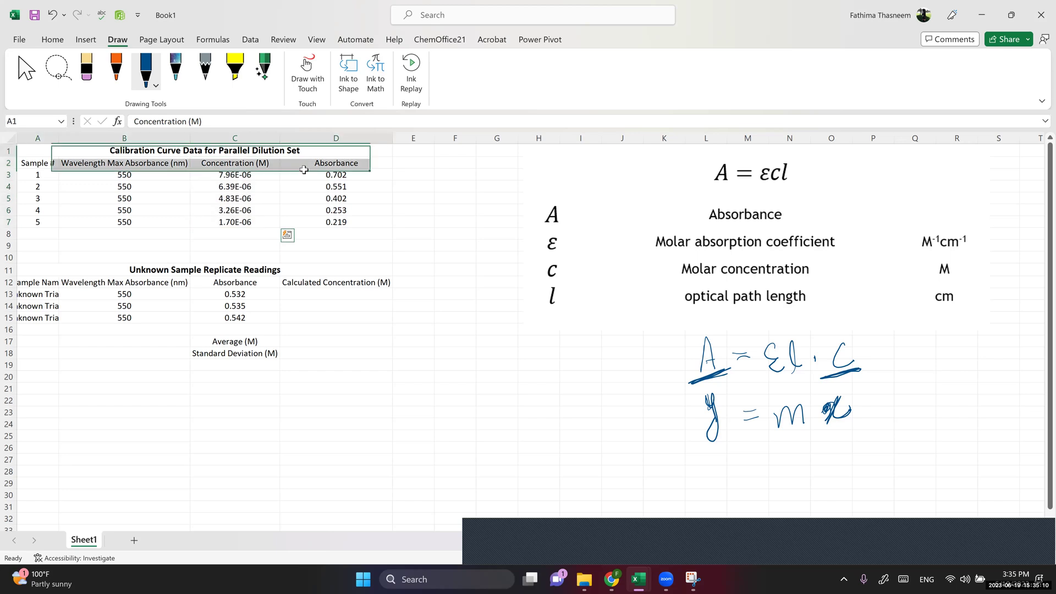
pyautogui.moveTo(303, 170); pyautogui.dragTo(307, 218)
pyautogui.click(306, 220)
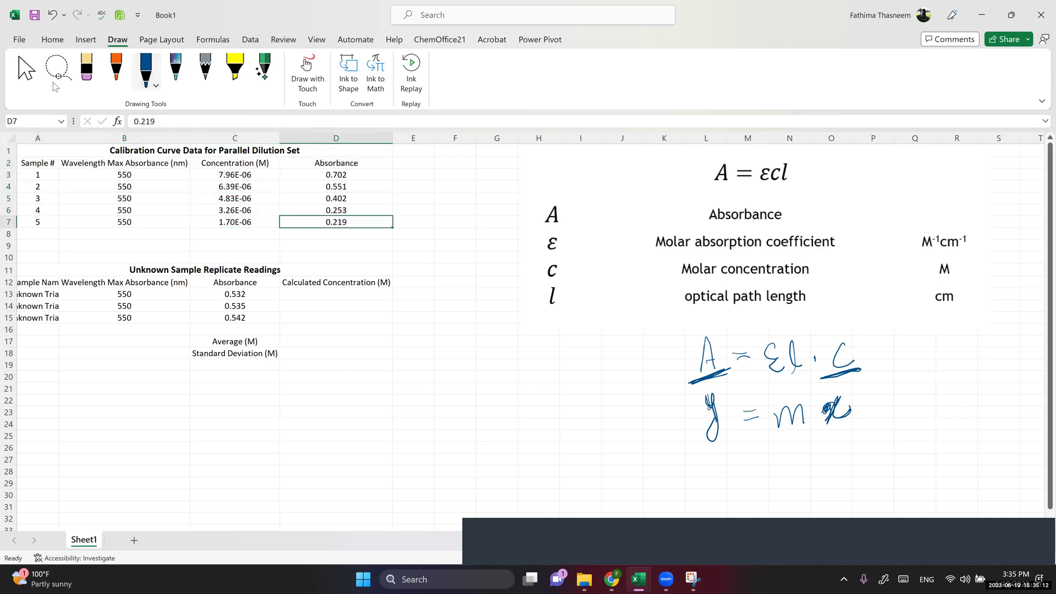
pyautogui.click(26, 70)
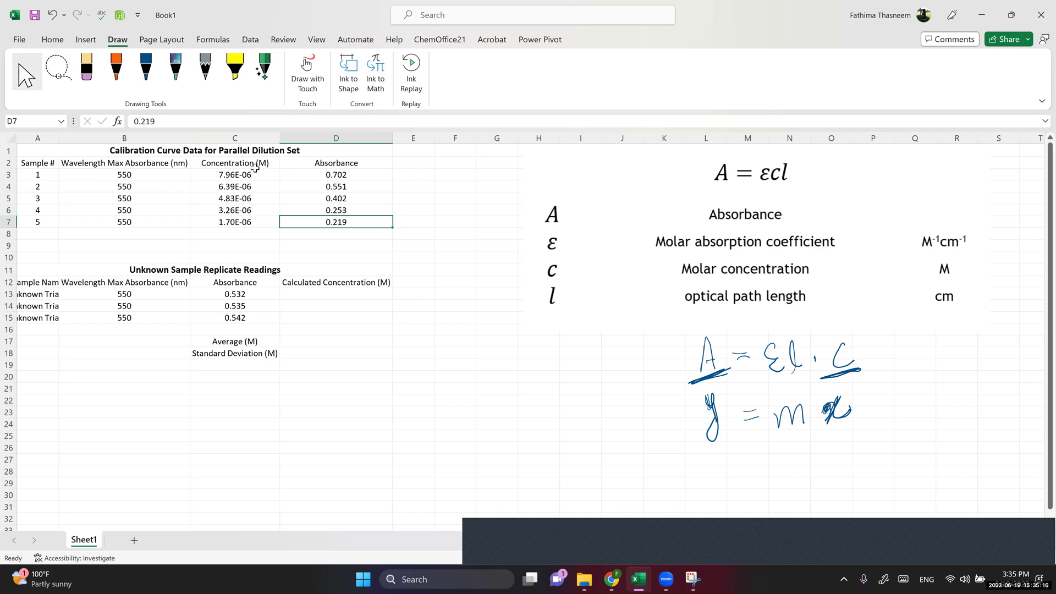
# Select C2:D7 and insert a plain scatter chart of the calibration data.
pyautogui.click(272, 165)
pyautogui.moveTo(289, 174); pyautogui.dragTo(338, 222)
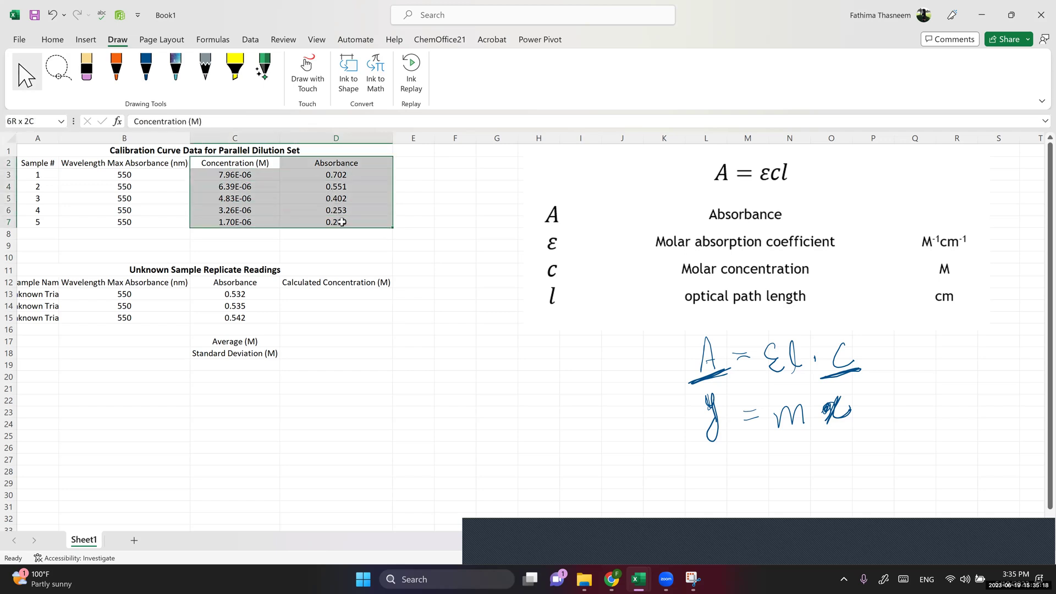
pyautogui.click(85, 40)
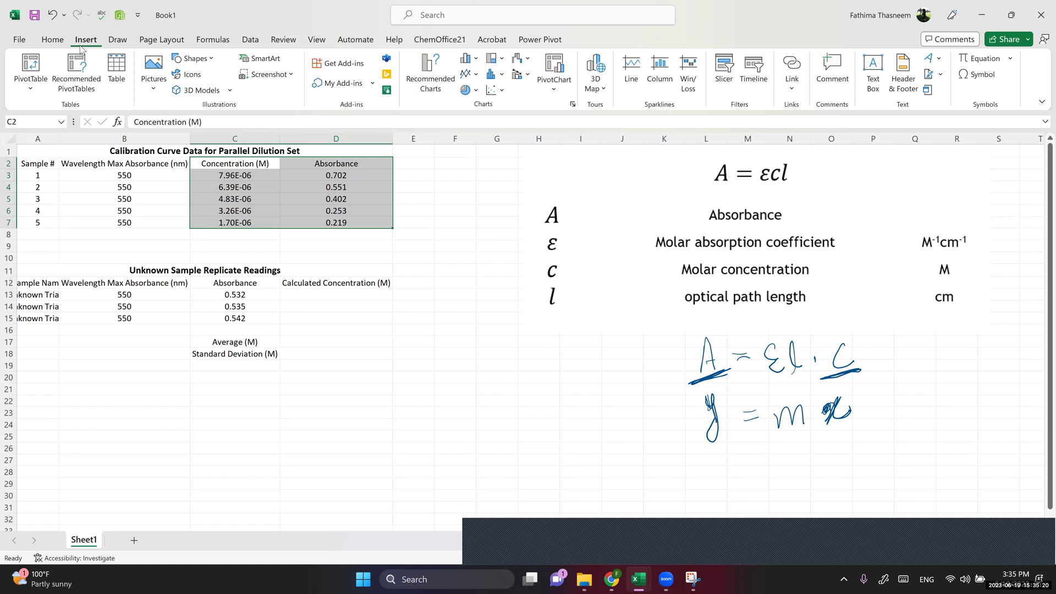
pyautogui.click(501, 91)
pyautogui.click(503, 132)
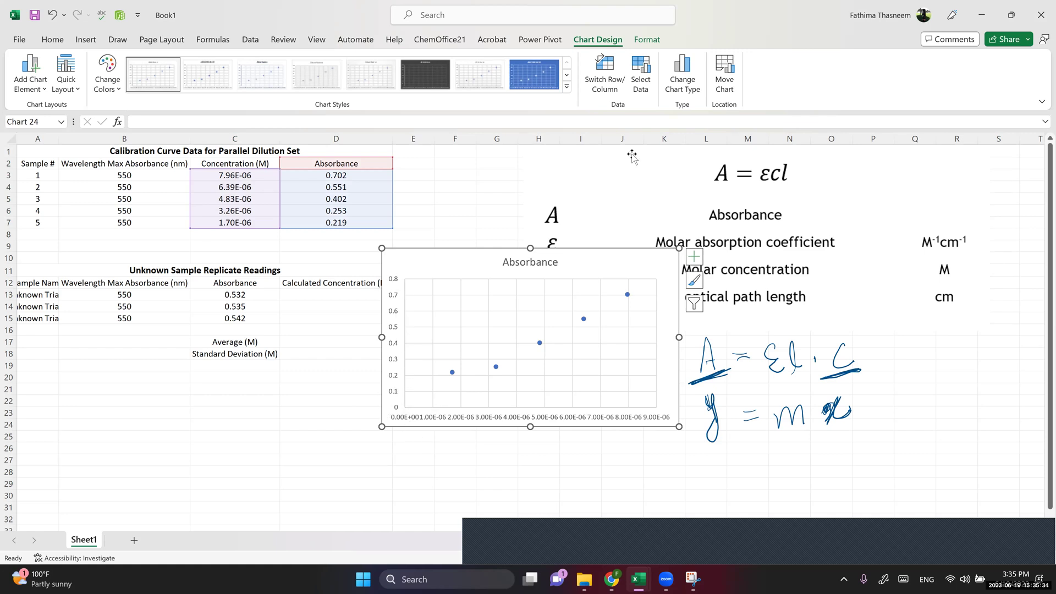
pyautogui.click(645, 82)
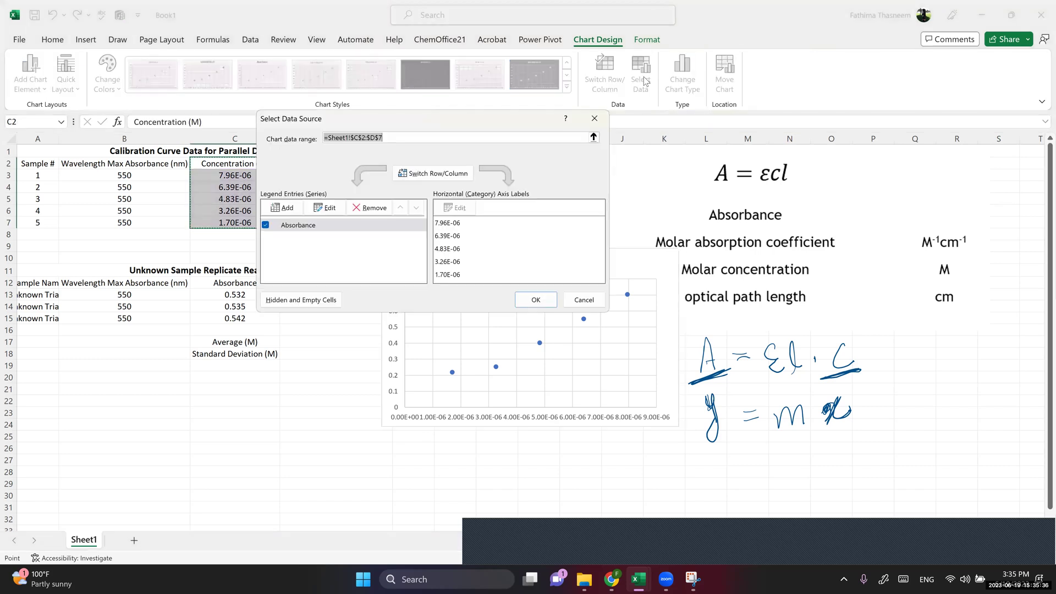
pyautogui.click(324, 208)
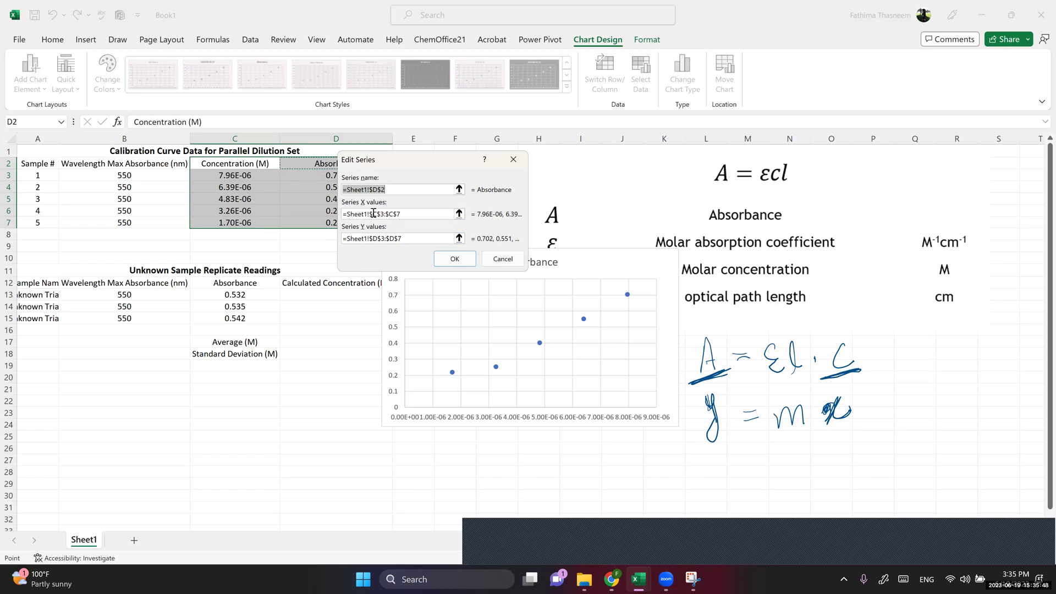
pyautogui.click(417, 214)
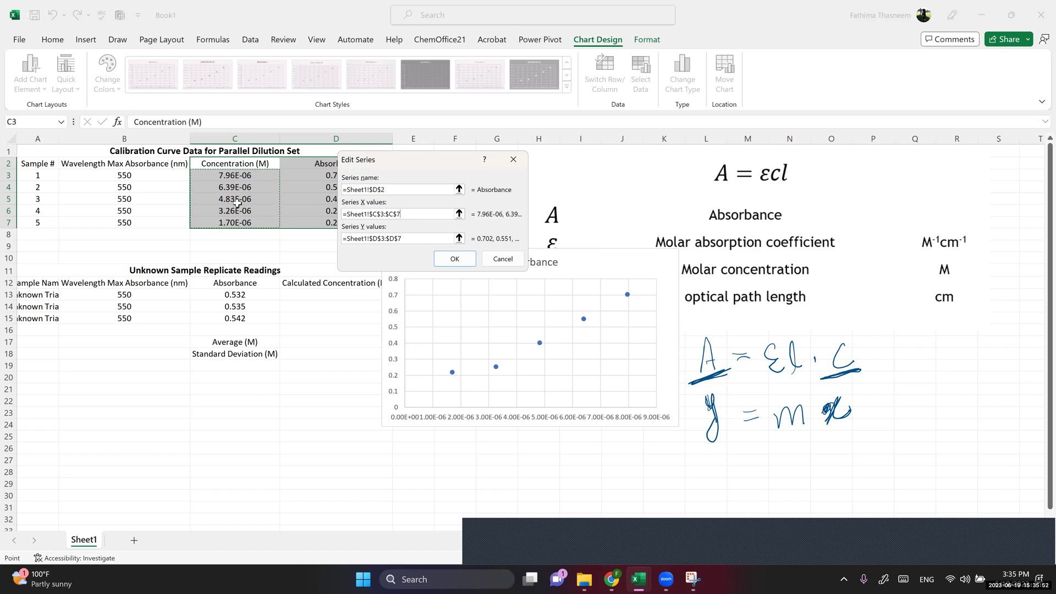
pyautogui.click(389, 240)
pyautogui.click(456, 260)
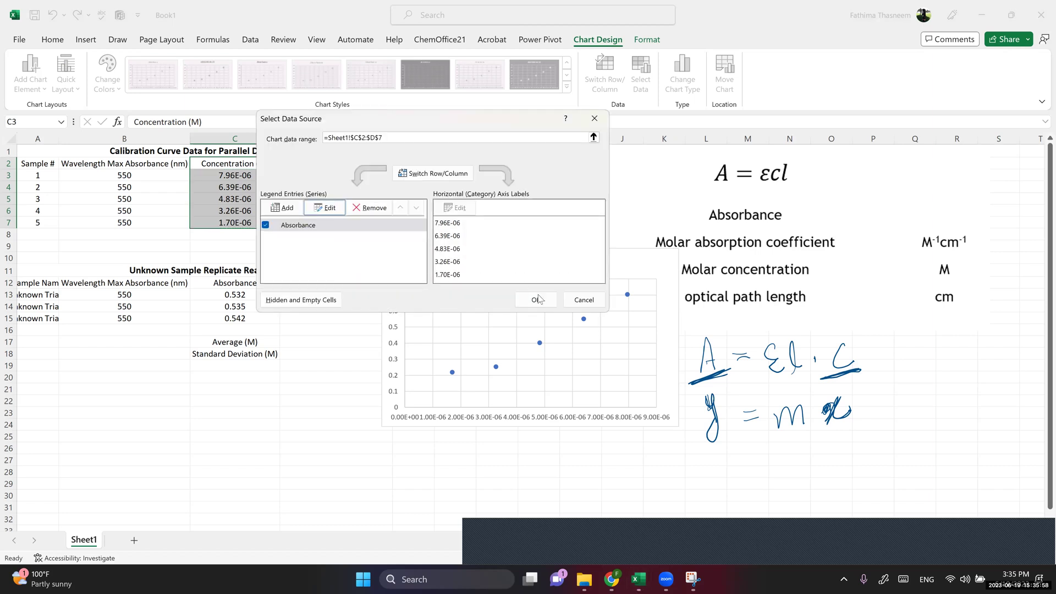
pyautogui.click(536, 300)
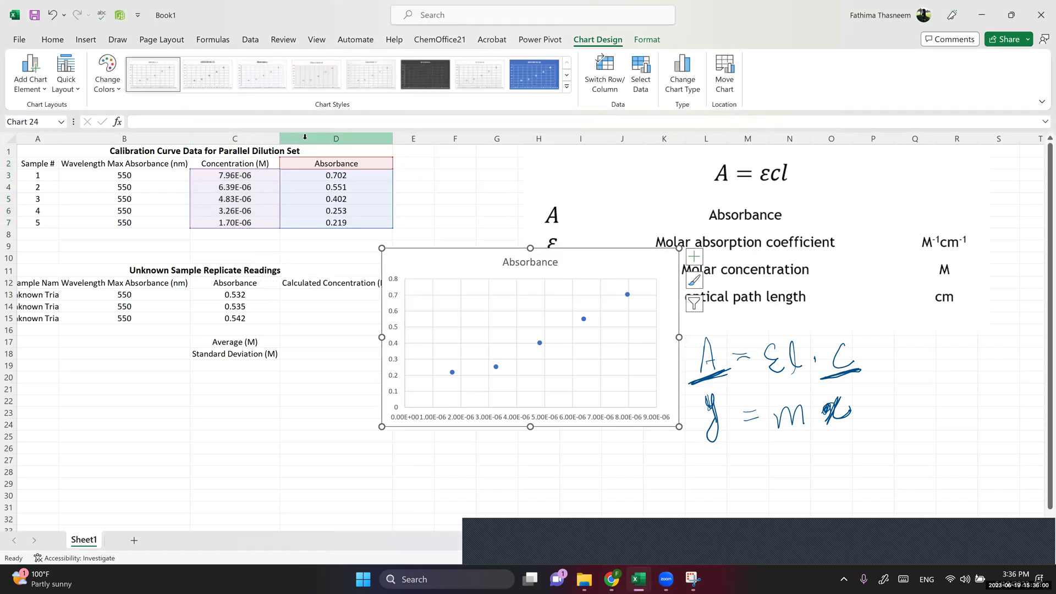
# Apply a chart layout with axis titles and label the vertical axis 'Absorbance at 550 nm'.
pyautogui.click(67, 83)
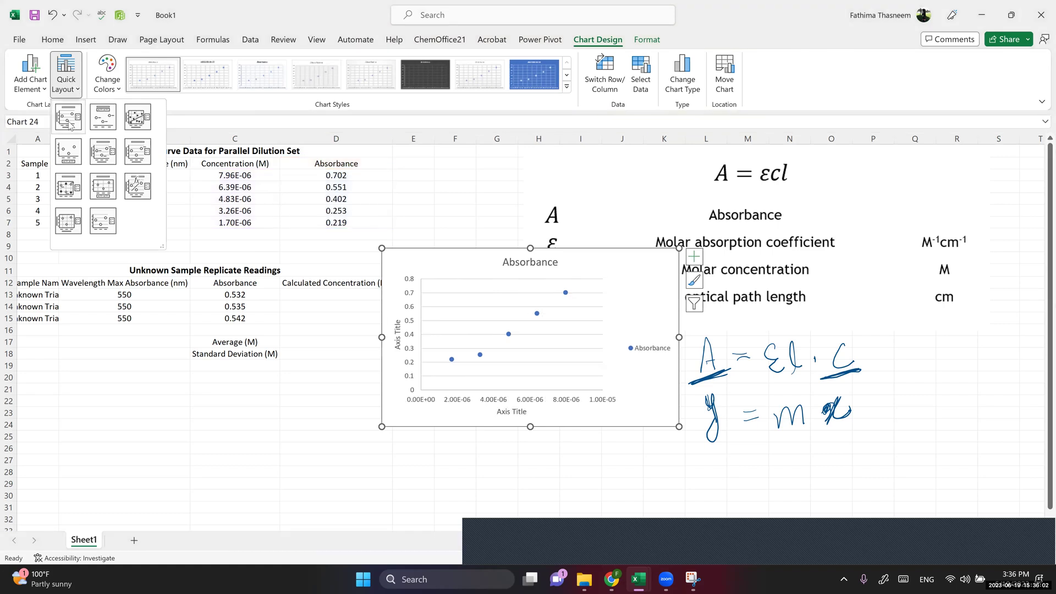
pyautogui.click(68, 125)
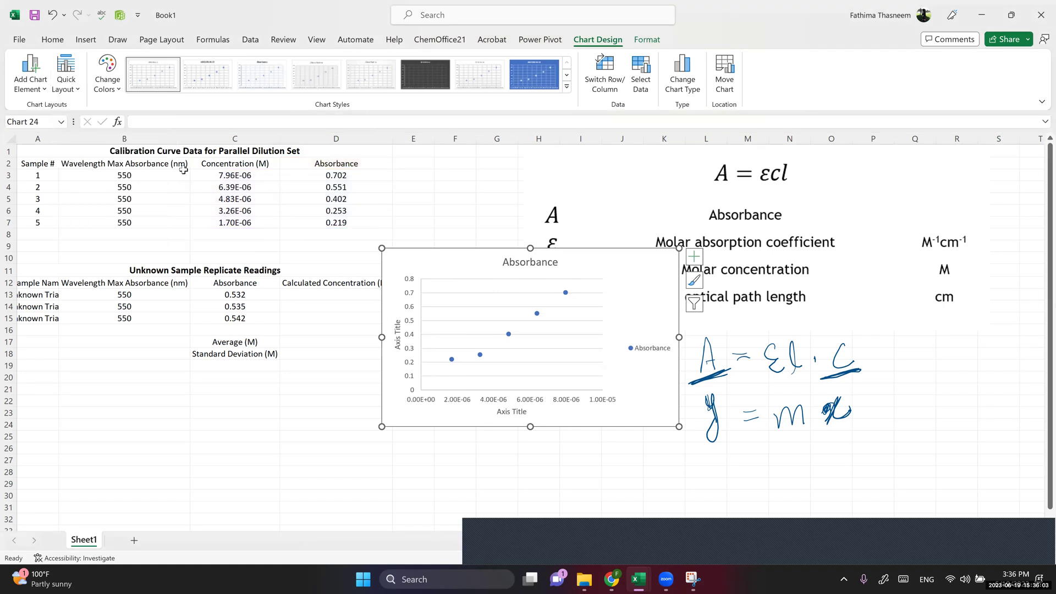
pyautogui.click(398, 333)
pyautogui.doubleClick(397, 334)
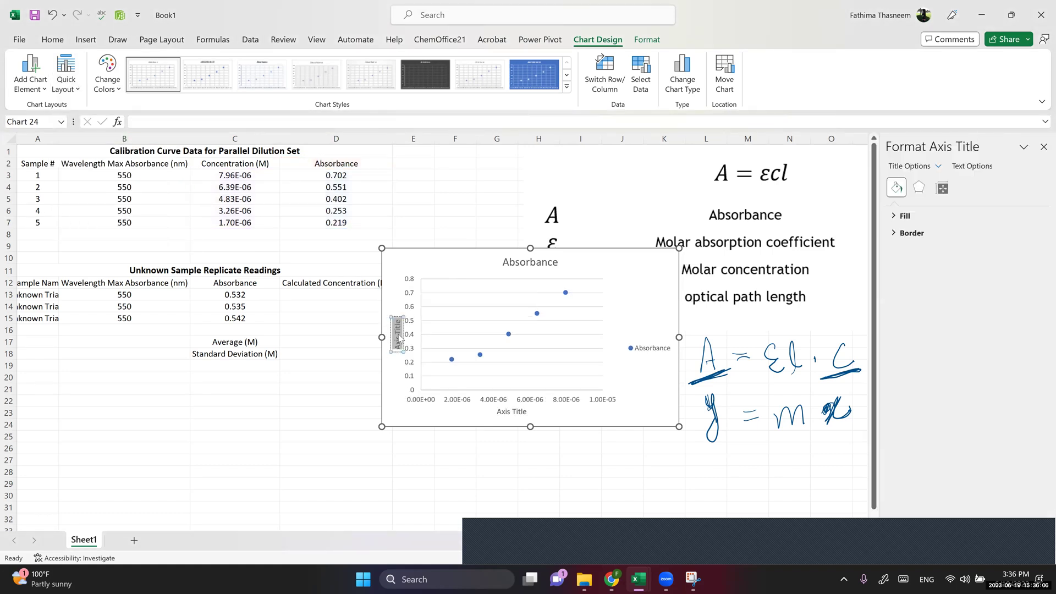
pyautogui.write('Absorbance at 550 nm')
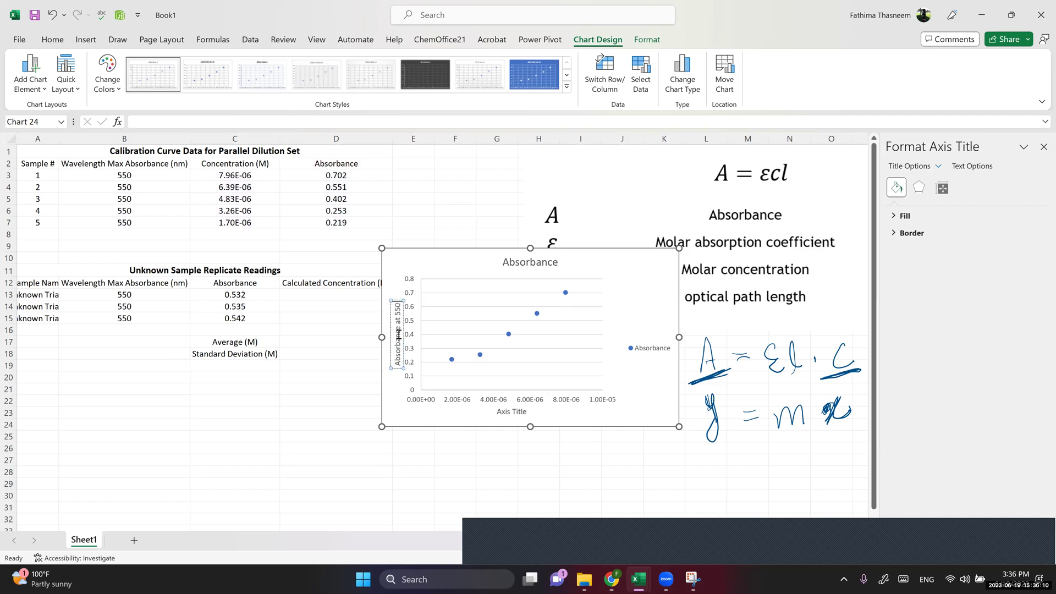
# Label the horizontal axis 'Conenetration / M' and delete the chart legend.
pyautogui.click(512, 413)
pyautogui.tripleClick(512, 413)
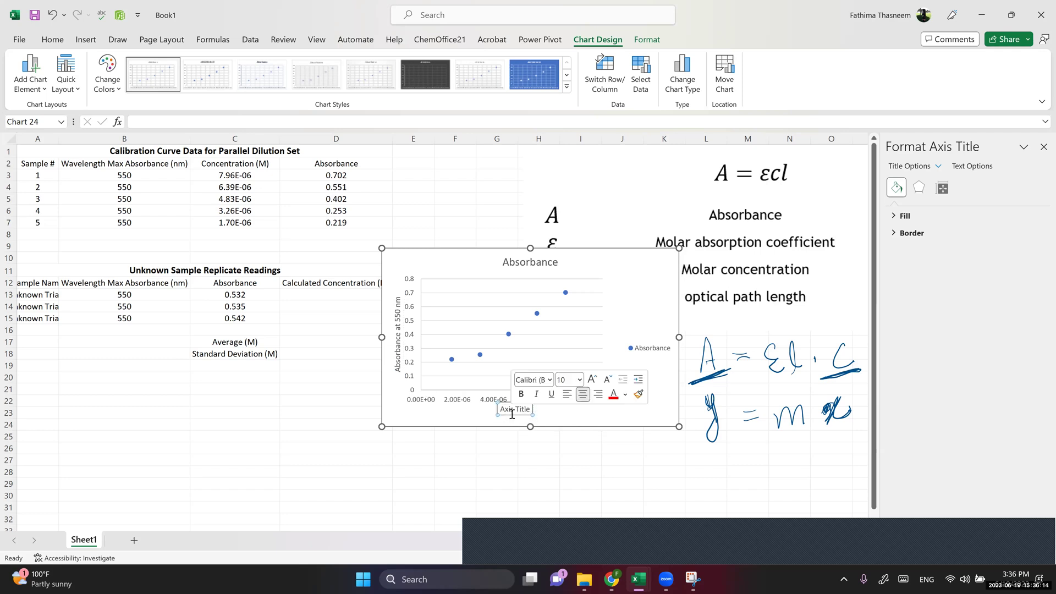
pyautogui.write('Conenetrat')
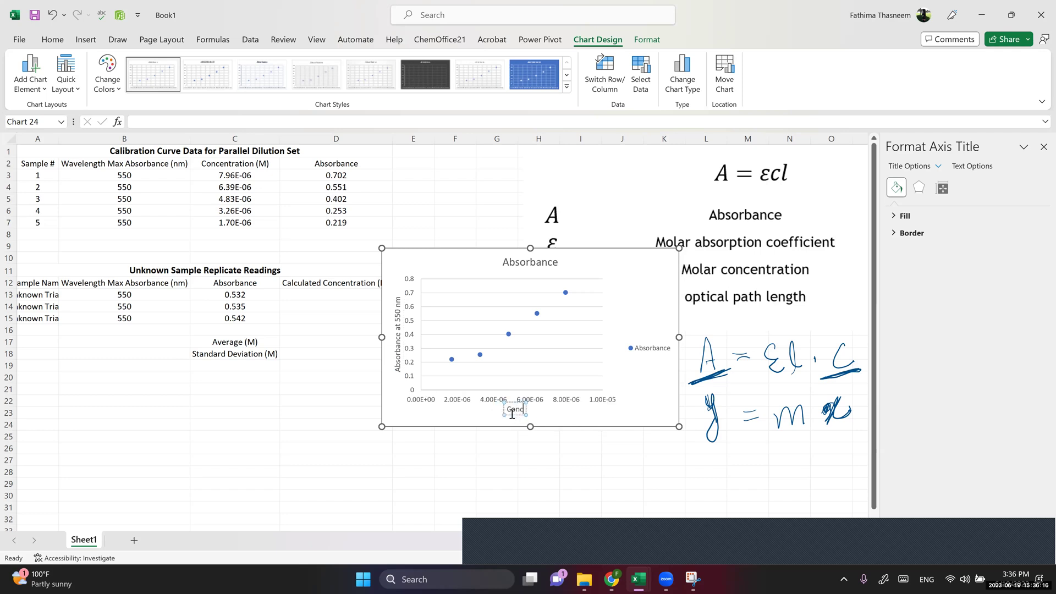
pyautogui.write('ion / M')
pyautogui.click(605, 419)
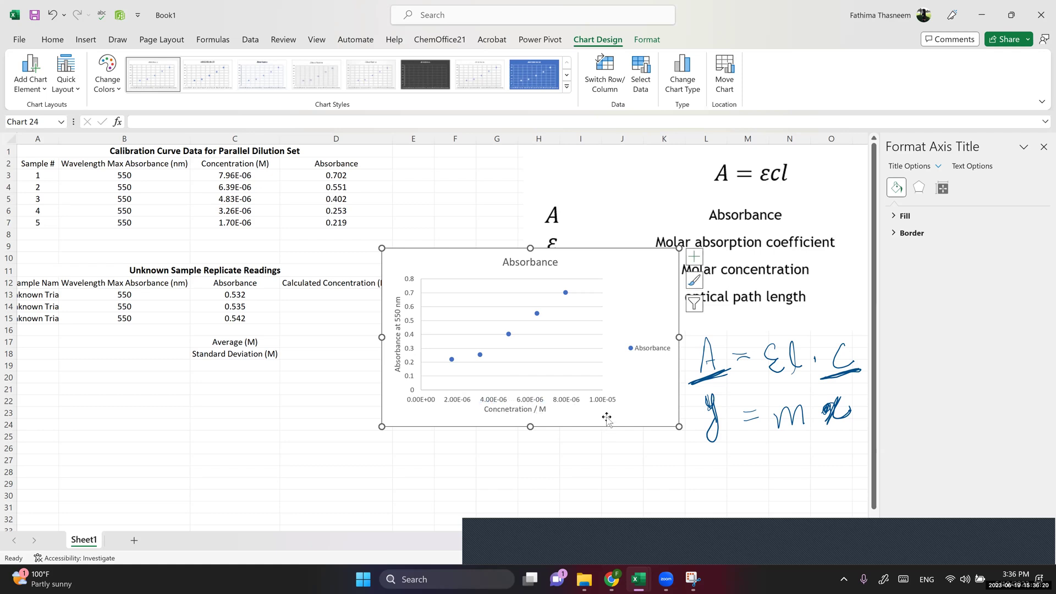
pyautogui.click(658, 353)
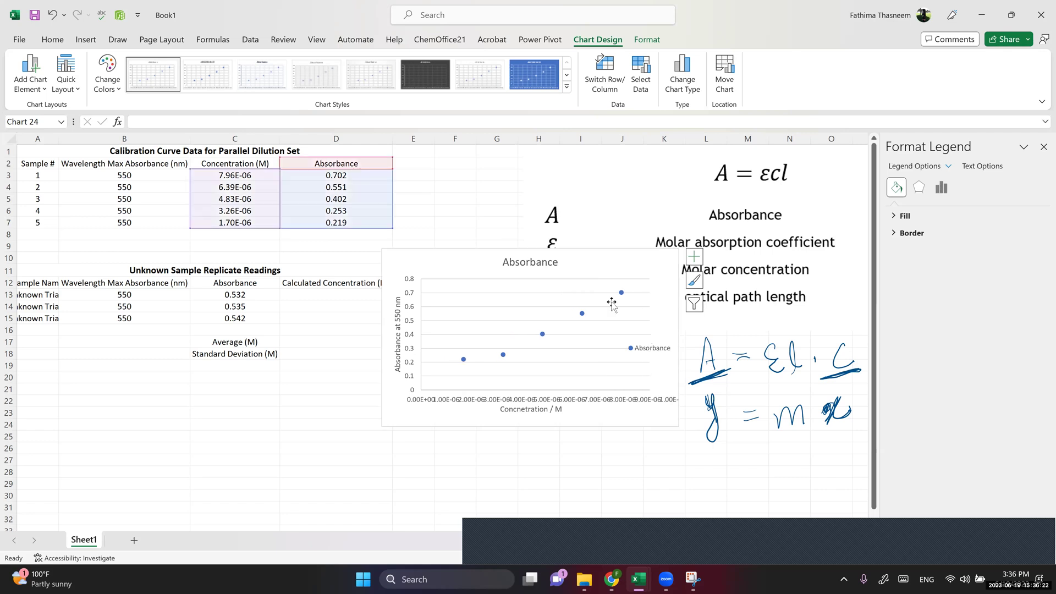
pyautogui.press('Delete')
# Retitle the chart 'Calibration Curve for Solution A'.
pyautogui.click(545, 264)
pyautogui.doubleClick(545, 264)
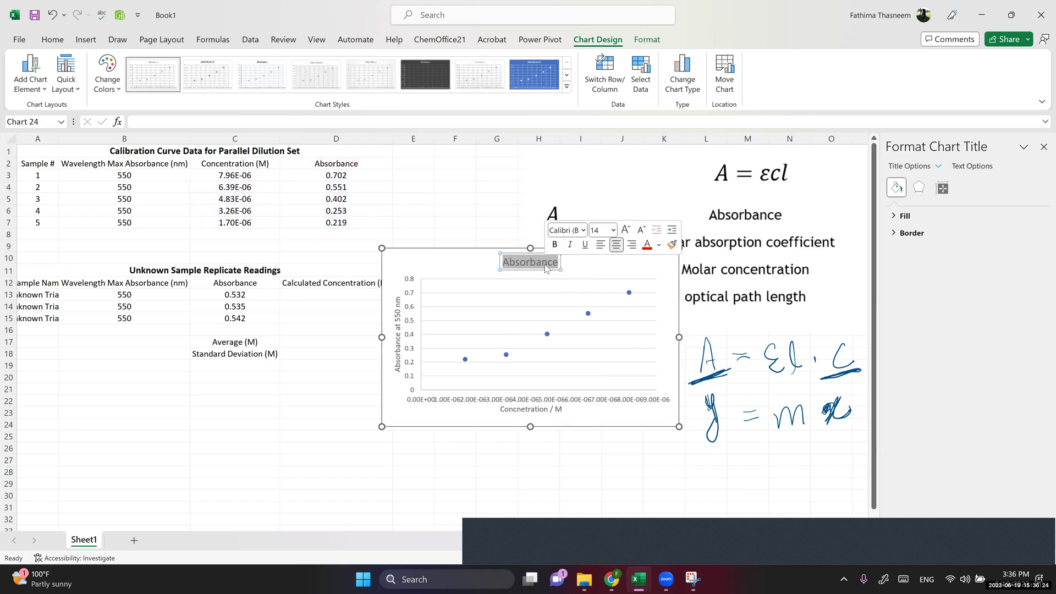
pyautogui.write('Cal')
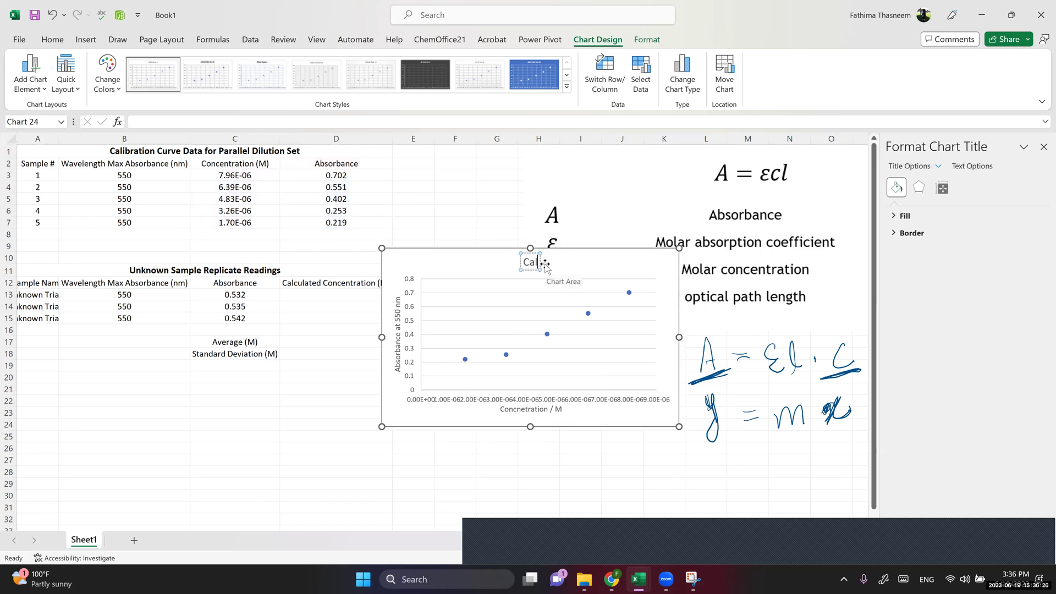
pyautogui.write('ibration Curve')
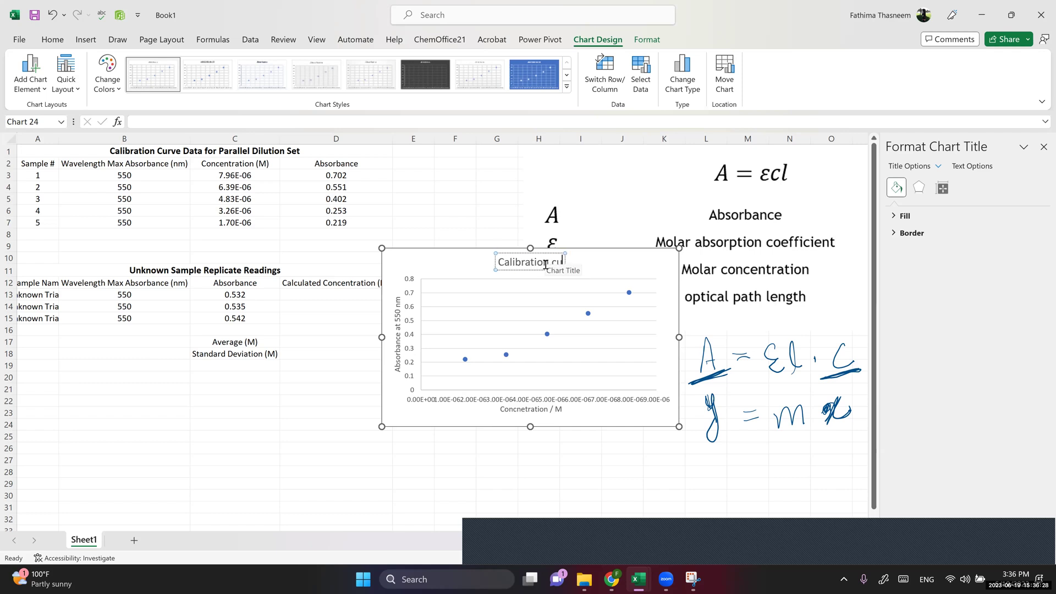
pyautogui.write(' for')
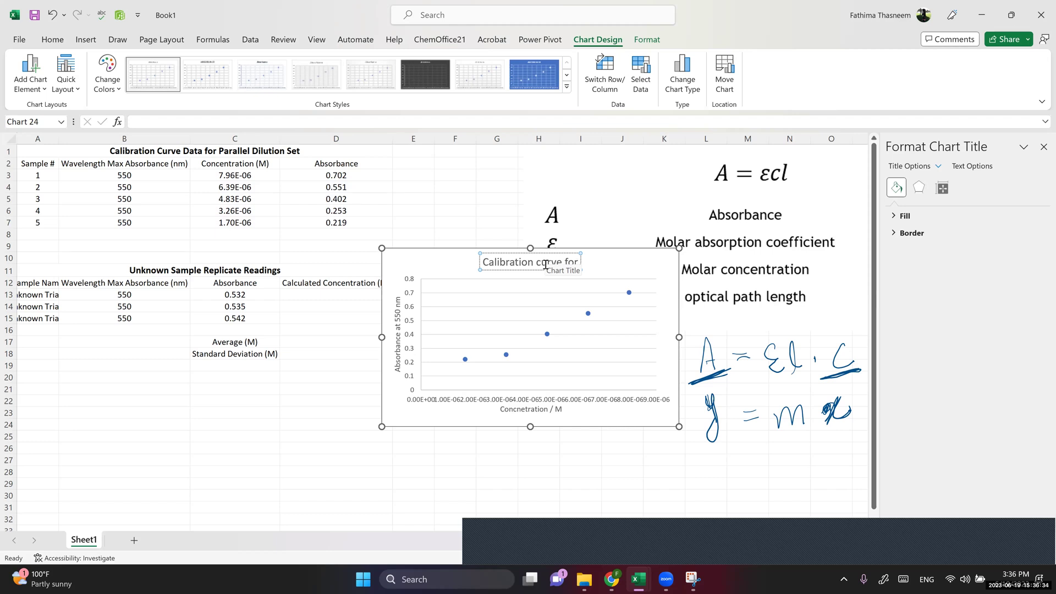
pyautogui.write('Solution A')
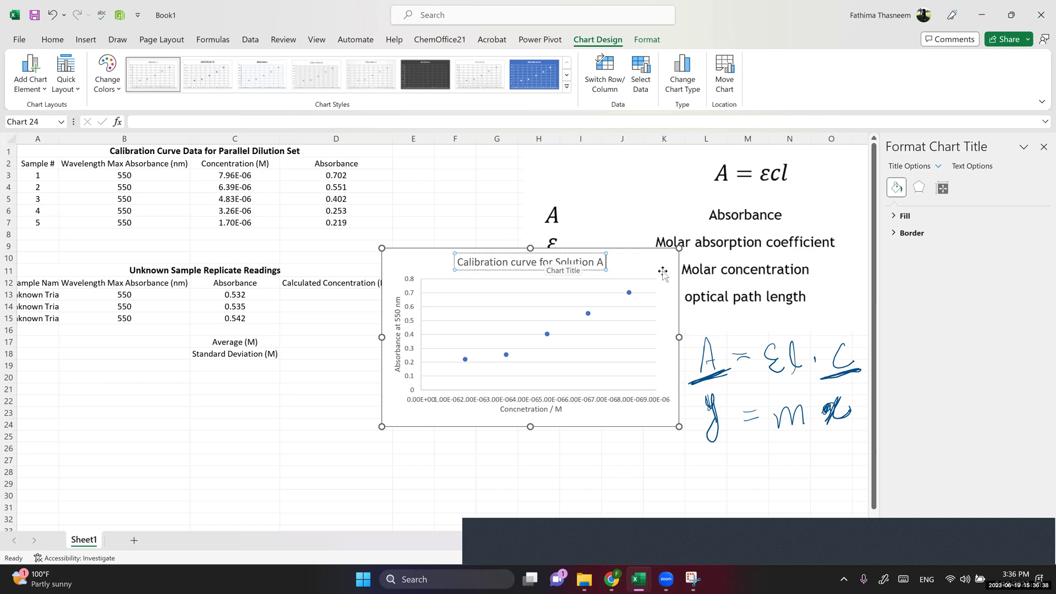
# Add a linear trendline to the Absorbance series and bring up its full Format Trendline settings.
pyautogui.click(647, 263)
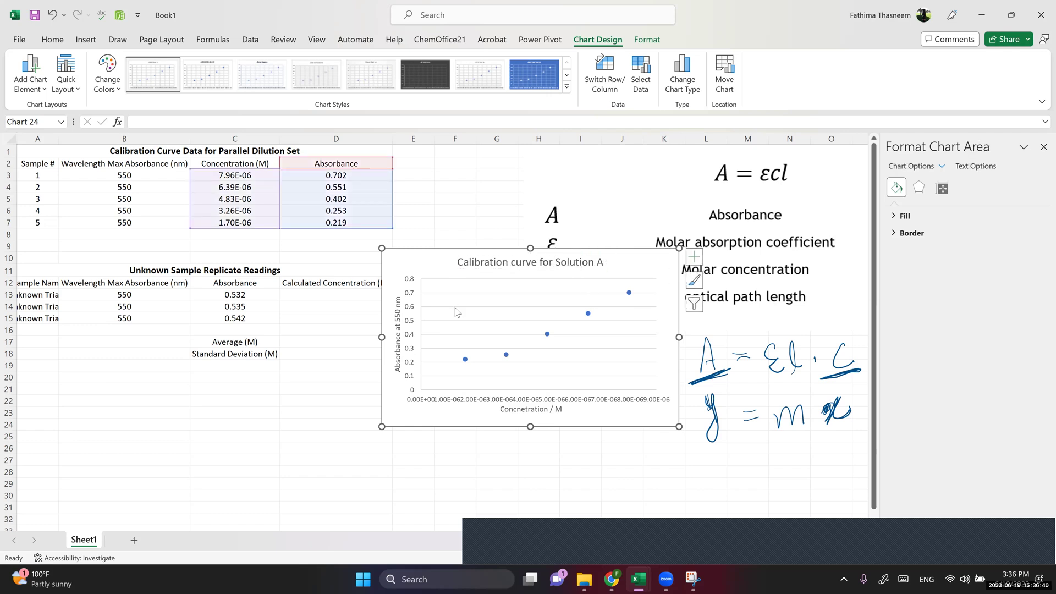
pyautogui.click(588, 314)
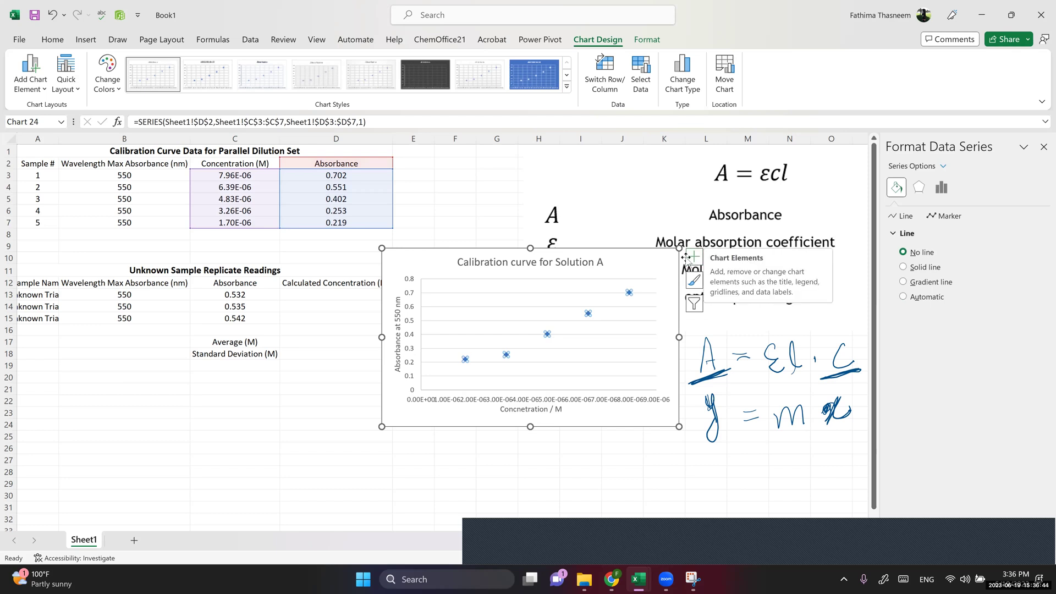
pyautogui.rightClick(628, 294)
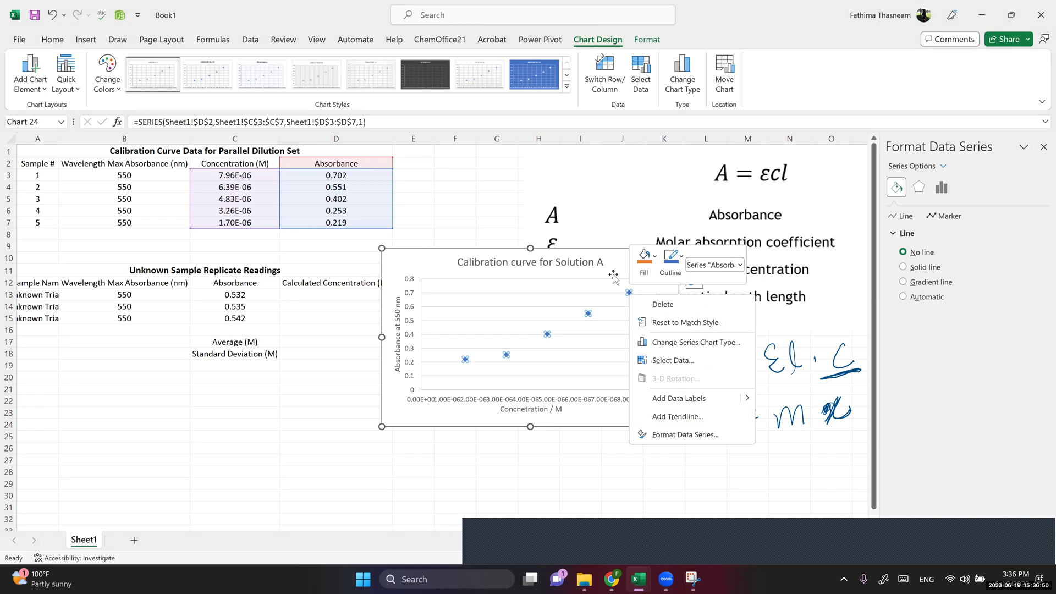
pyautogui.press('Escape')
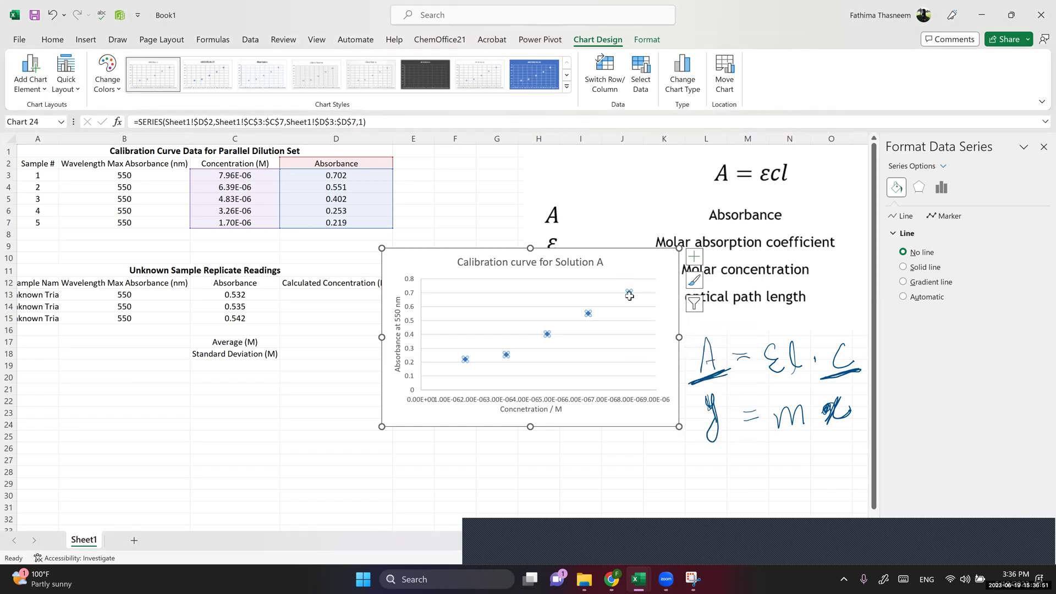
pyautogui.click(694, 258)
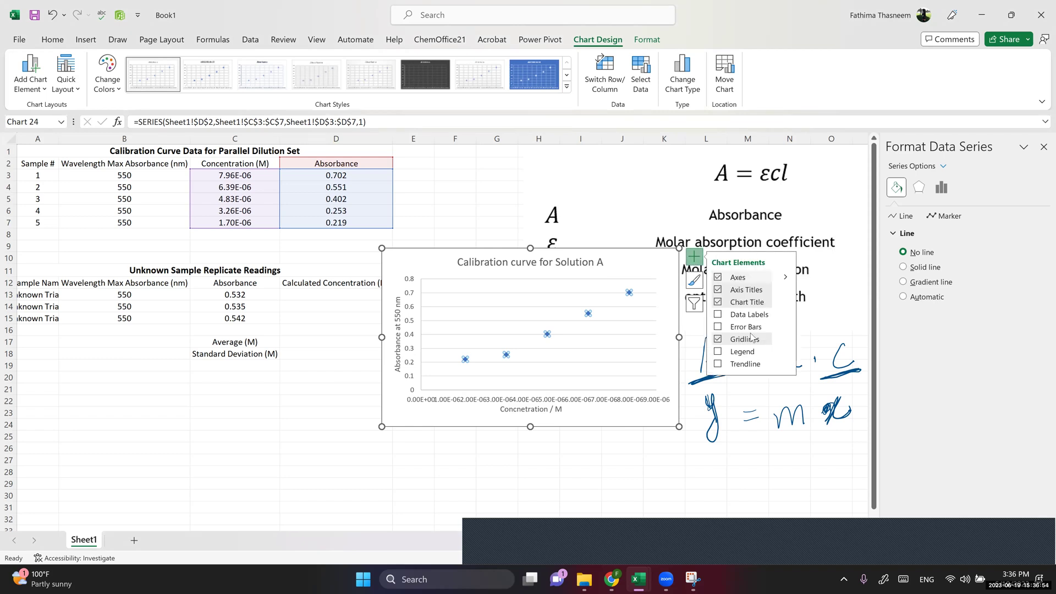
pyautogui.click(718, 364)
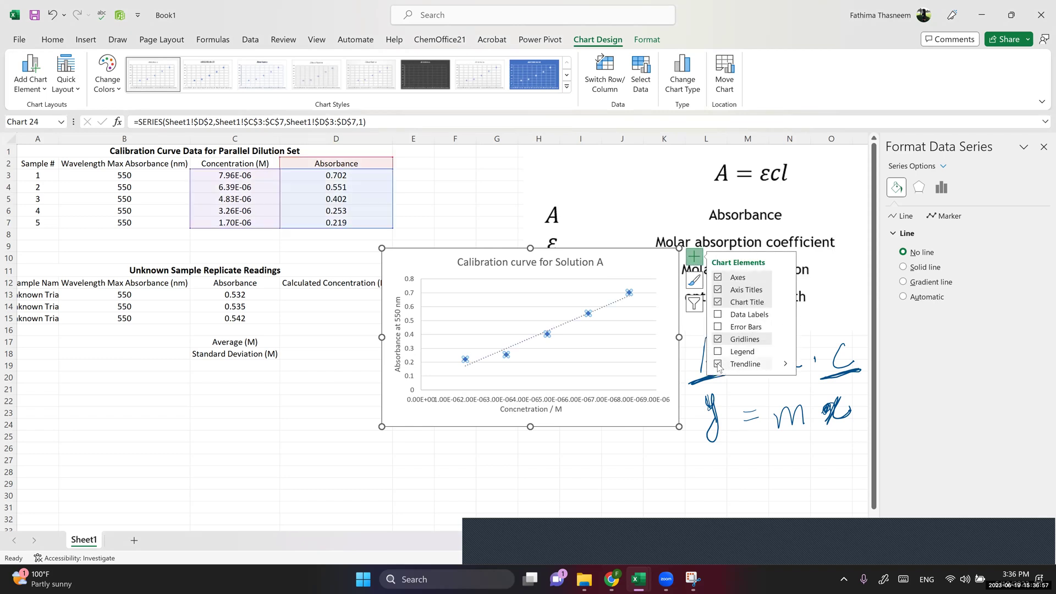
pyautogui.click(785, 363)
pyautogui.click(839, 432)
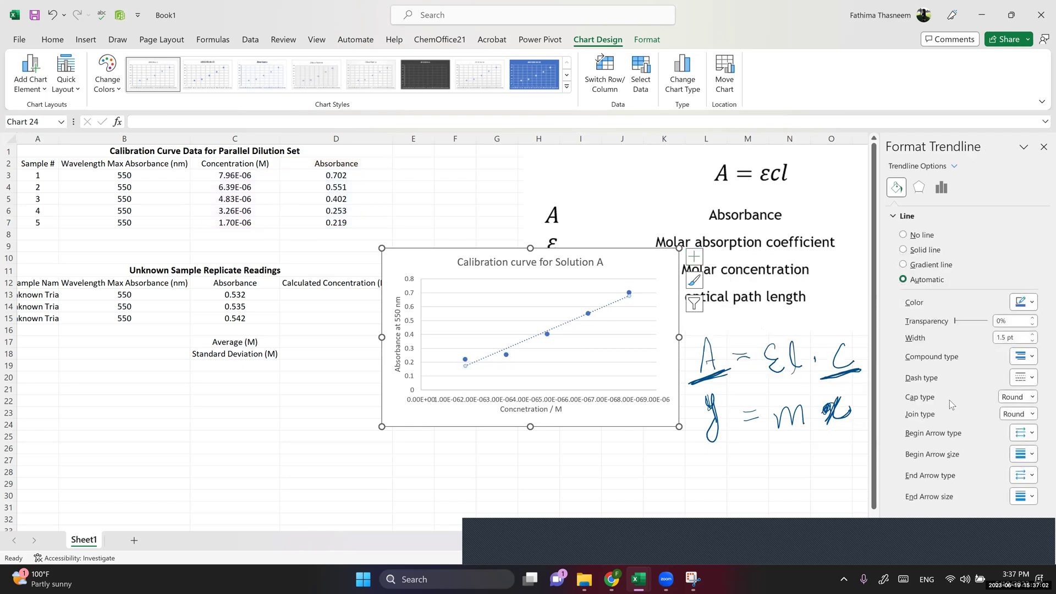
# Display the trendline equation y = 80715x + 0.0357 and R² = 0.9674 on the chart, then close the pane.
pyautogui.click(941, 188)
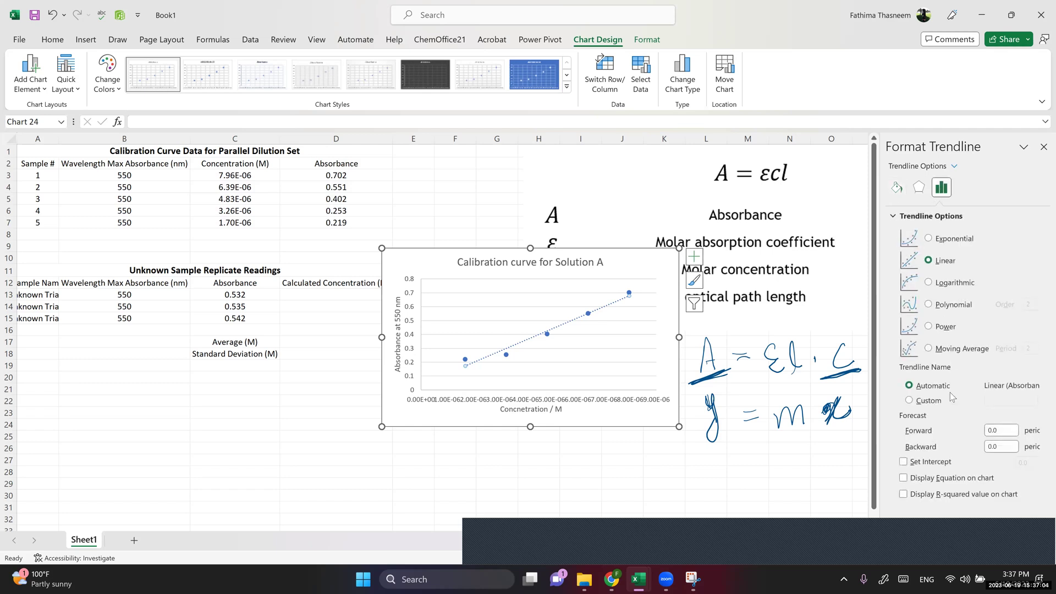
pyautogui.click(938, 480)
pyautogui.click(936, 495)
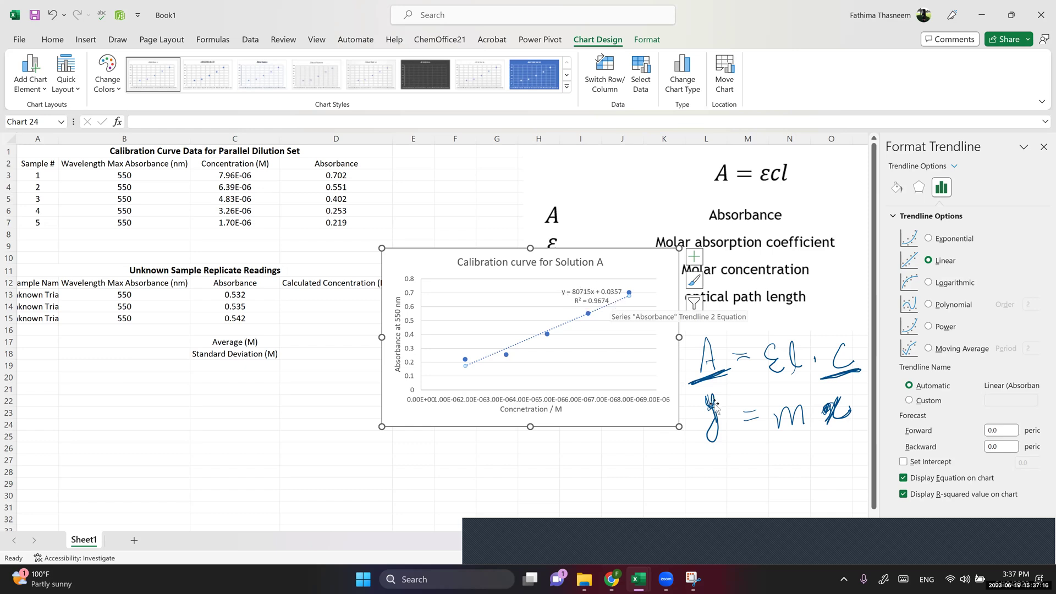
pyautogui.click(1043, 146)
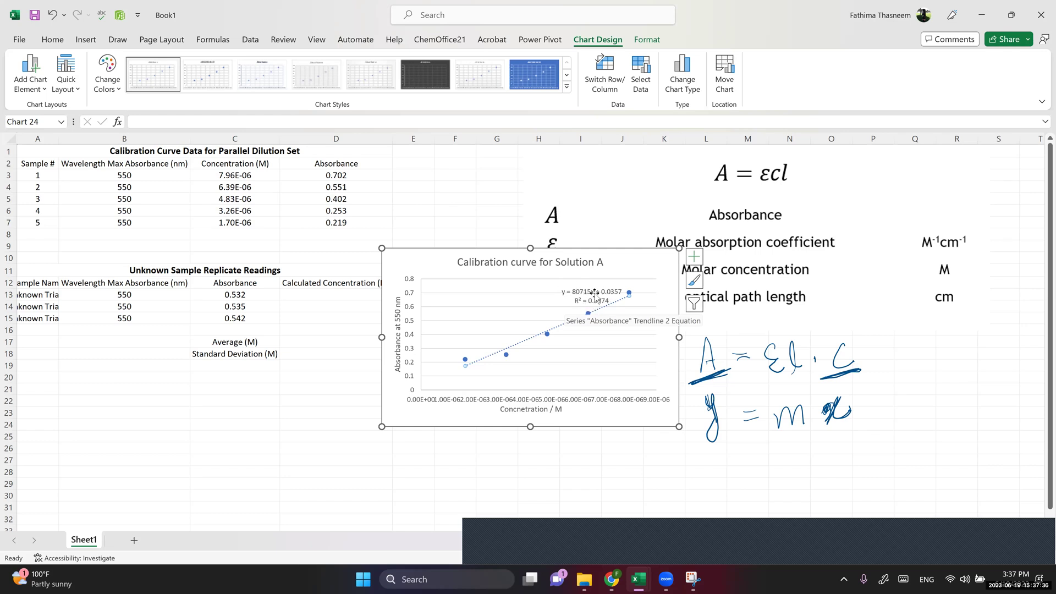
# Move the chart right beside the Beer-Lambert notes, deselect it, and pick the orange pen.
pyautogui.moveTo(576, 264); pyautogui.dragTo(622, 248)
pyautogui.moveTo(720, 243); pyautogui.dragTo(830, 255)
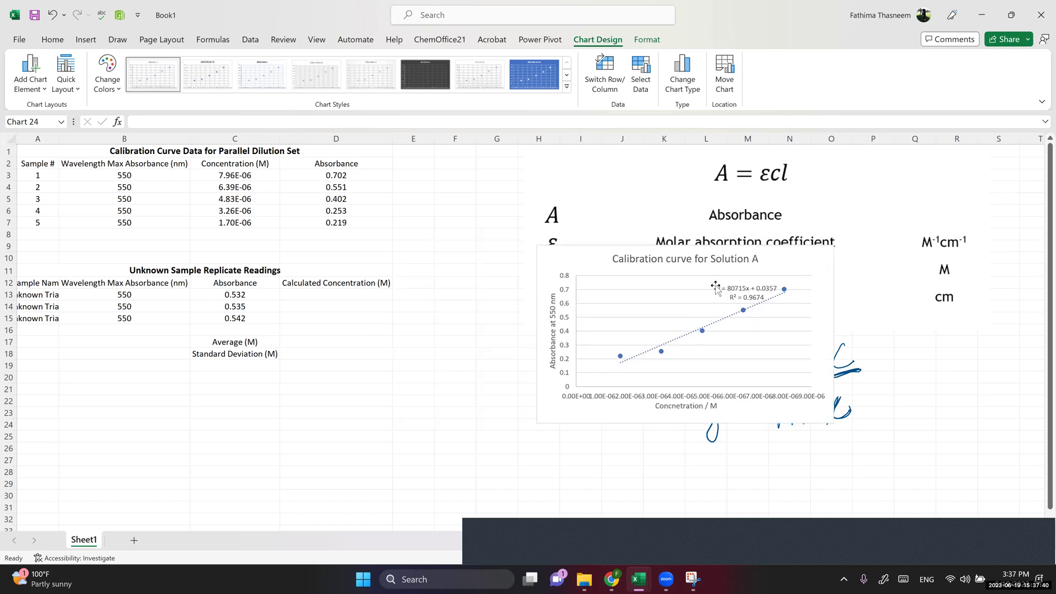
pyautogui.click(318, 299)
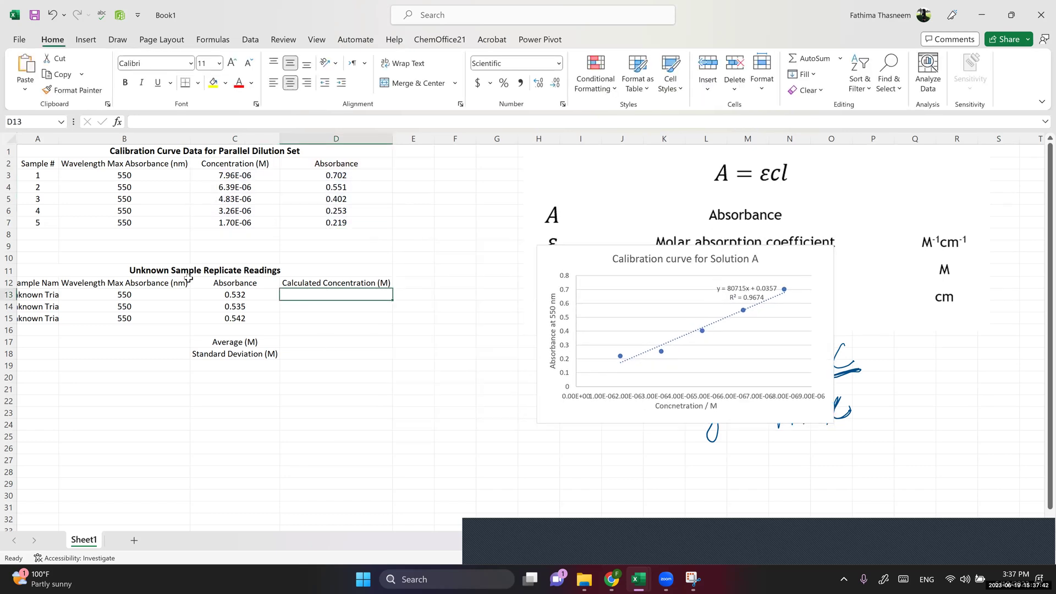
pyautogui.click(168, 270)
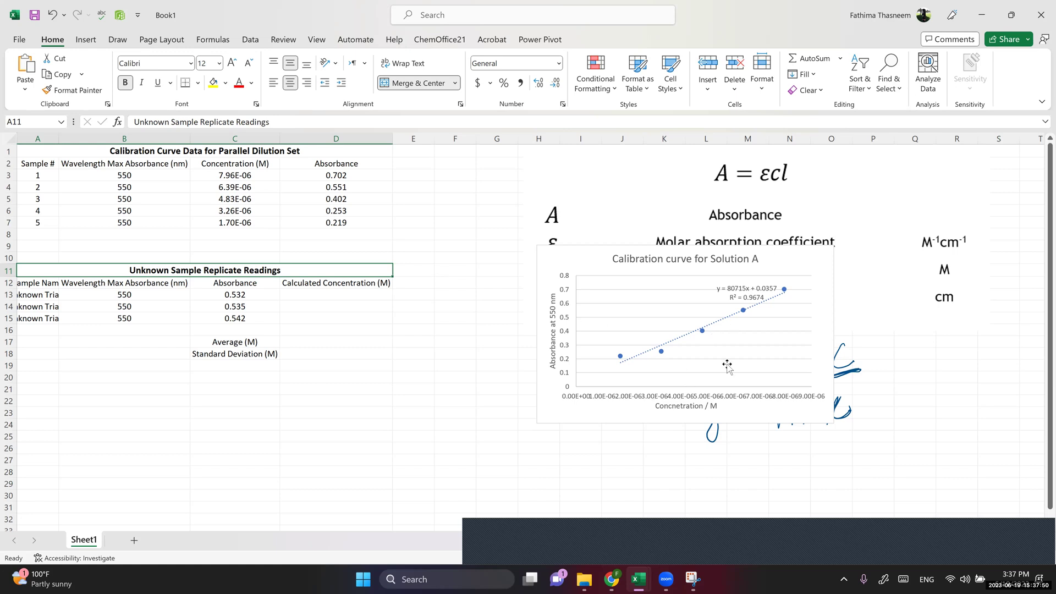
pyautogui.click(115, 47)
pyautogui.click(120, 67)
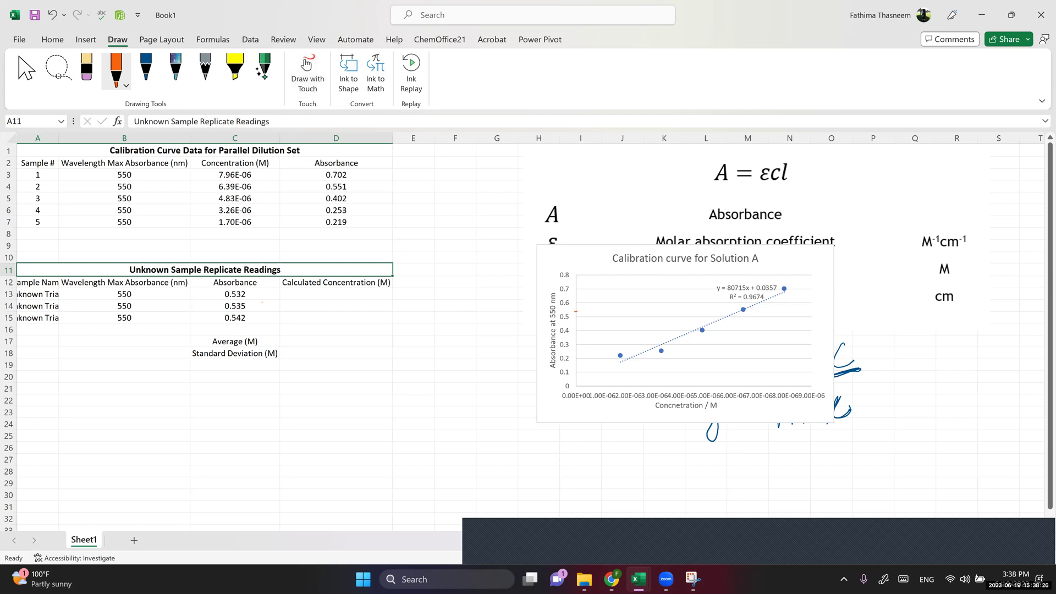
# Ink an orange line from 0.53 absorbance to the trendline and down to the x-axis, then open Format Axis.
pyautogui.moveTo(618, 312)
pyautogui.mouseDown()
pyautogui.moveTo(725, 312)
pyautogui.moveTo(736, 383)
pyautogui.mouseUp()
pyautogui.doubleClick(615, 400)
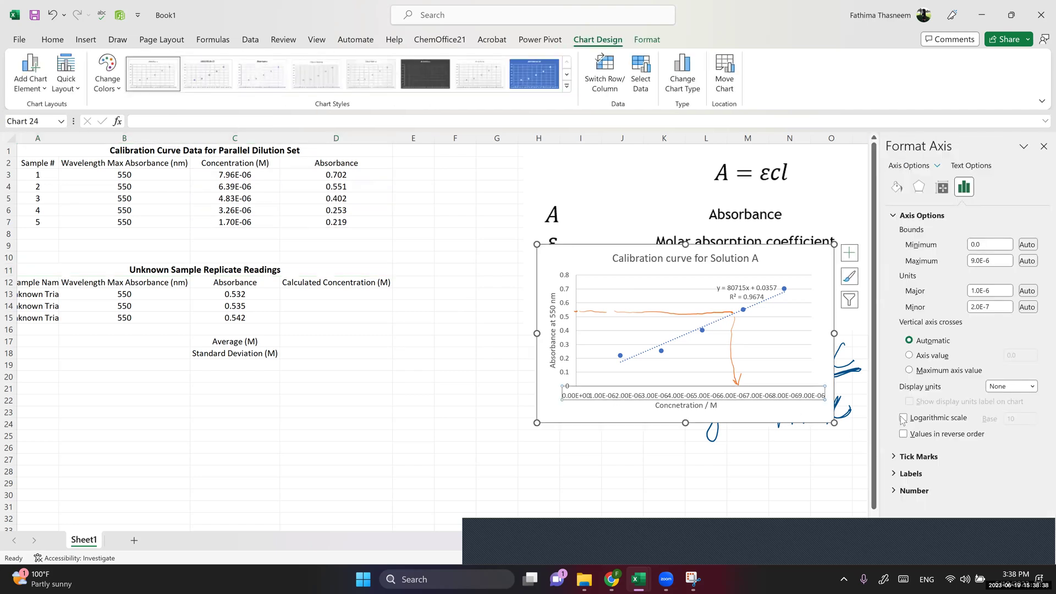
pyautogui.click(912, 491)
pyautogui.scroll(-1, 946, 489)
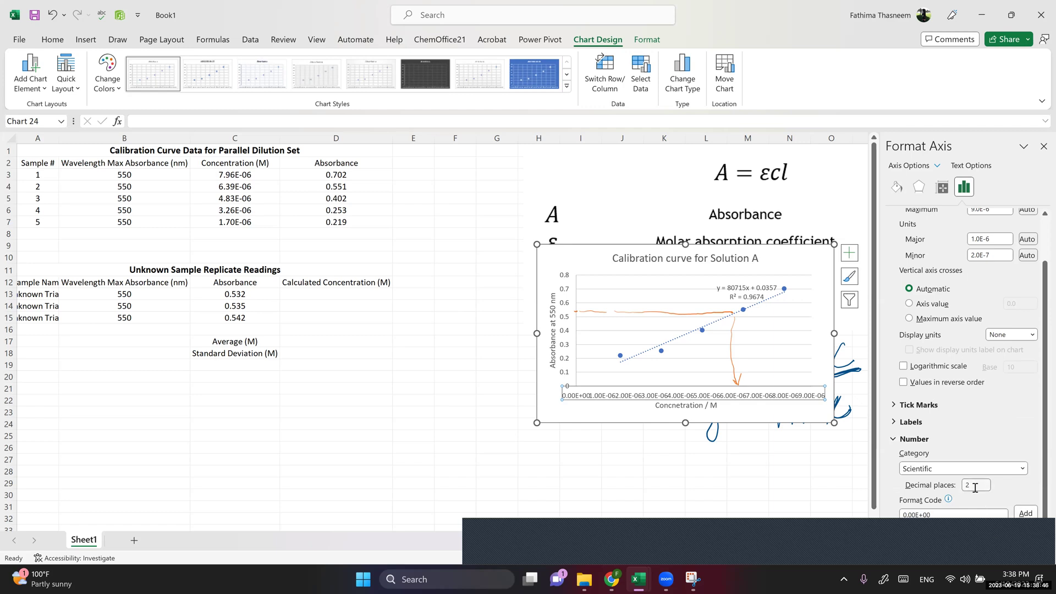
pyautogui.doubleClick(968, 485)
pyautogui.write('0')
pyautogui.press('Return')
pyautogui.click(786, 448)
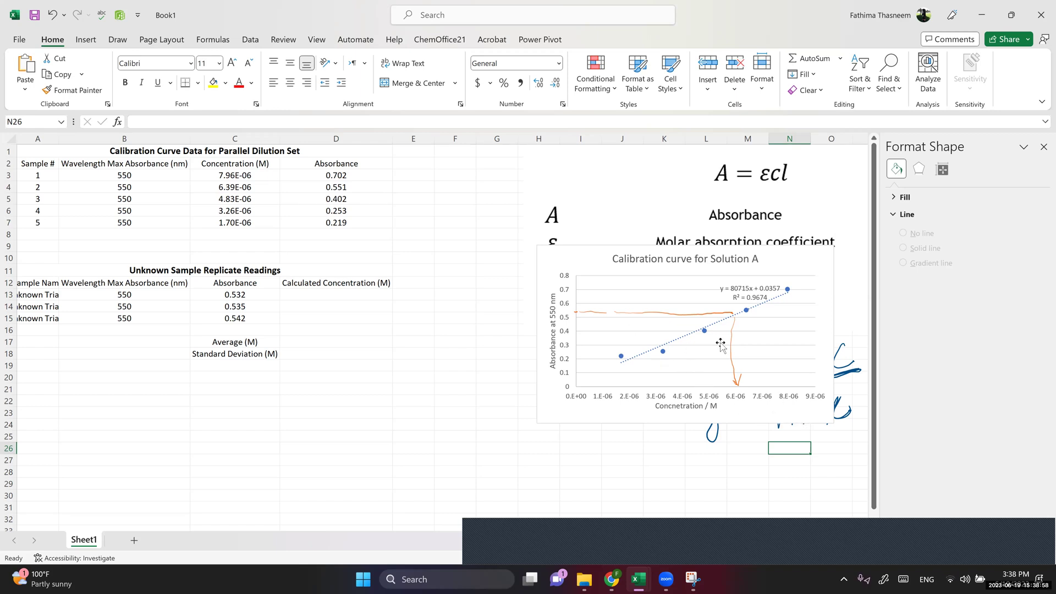
pyautogui.click(355, 293)
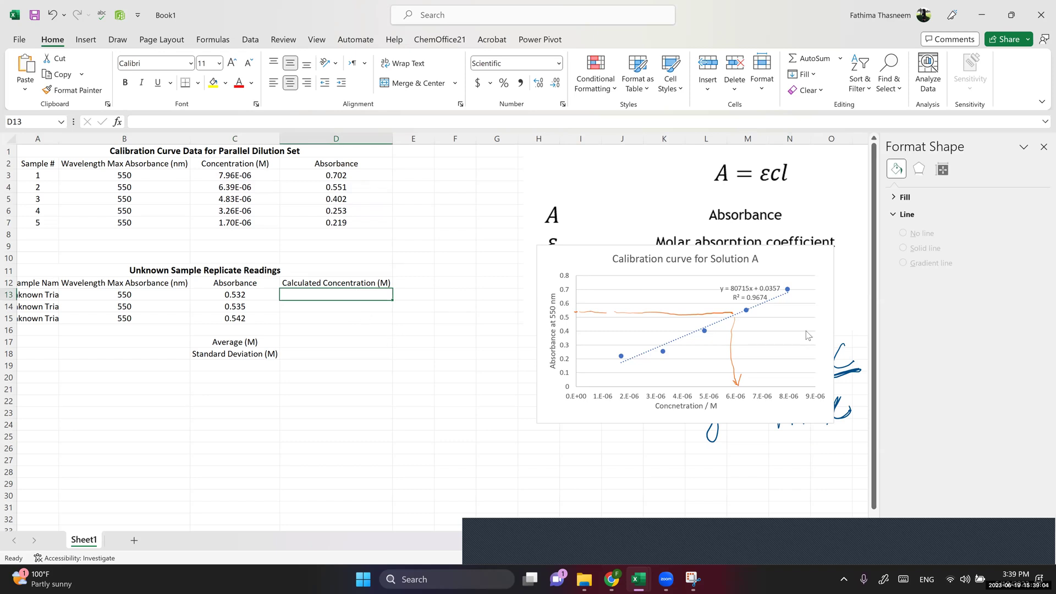
# Handwrite x = (y − 0.0357)/80715 in orange ink below the chart, then return to the Select tool.
pyautogui.click(117, 40)
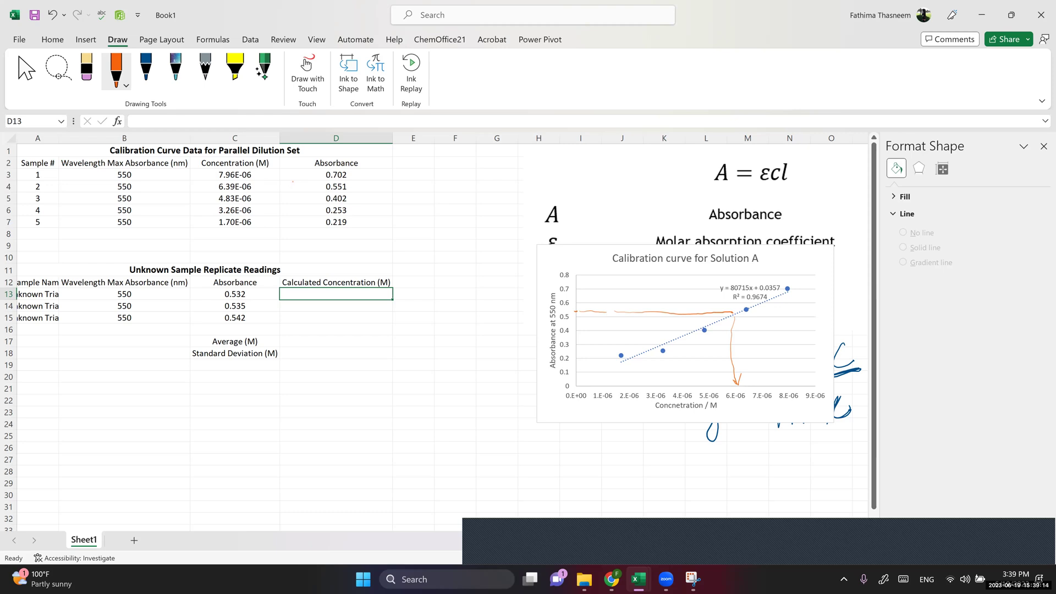
pyautogui.moveTo(452, 452)
pyautogui.mouseDown()
pyautogui.moveTo(461, 448)
pyautogui.moveTo(467, 466)
pyautogui.moveTo(535, 441)
pyautogui.moveTo(528, 472)
pyautogui.moveTo(578, 446)
pyautogui.moveTo(612, 441)
pyautogui.moveTo(638, 454)
pyautogui.moveTo(627, 457)
pyautogui.mouseUp()
pyautogui.moveTo(650, 440)
pyautogui.mouseDown()
pyautogui.moveTo(645, 457)
pyautogui.moveTo(660, 455)
pyautogui.moveTo(603, 478)
pyautogui.moveTo(507, 487)
pyautogui.moveTo(552, 490)
pyautogui.moveTo(588, 513)
pyautogui.moveTo(612, 508)
pyautogui.mouseUp()
pyautogui.moveTo(614, 491); pyautogui.dragTo(632, 485)
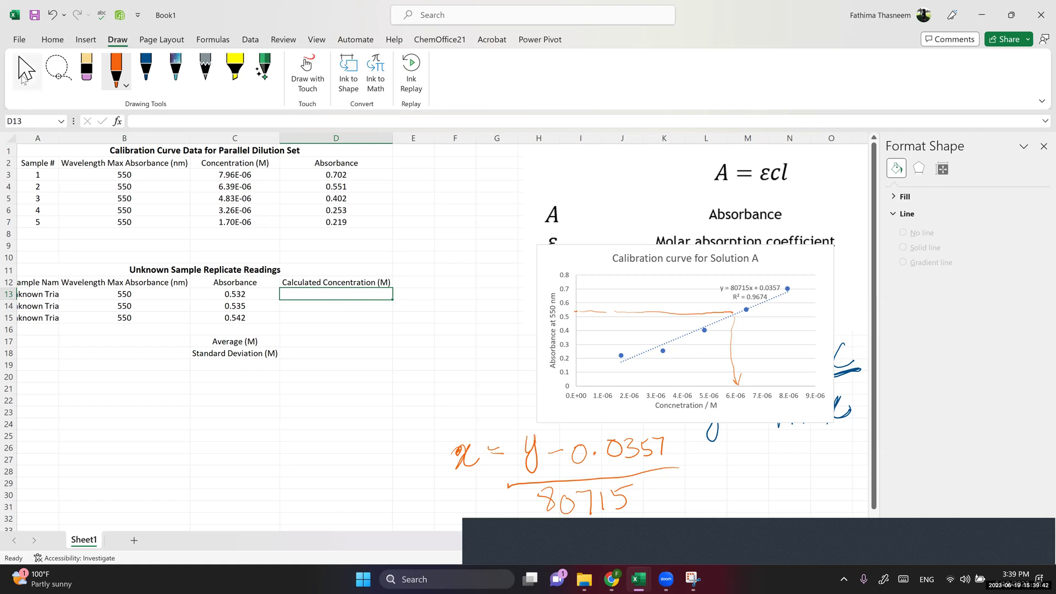
pyautogui.click(26, 73)
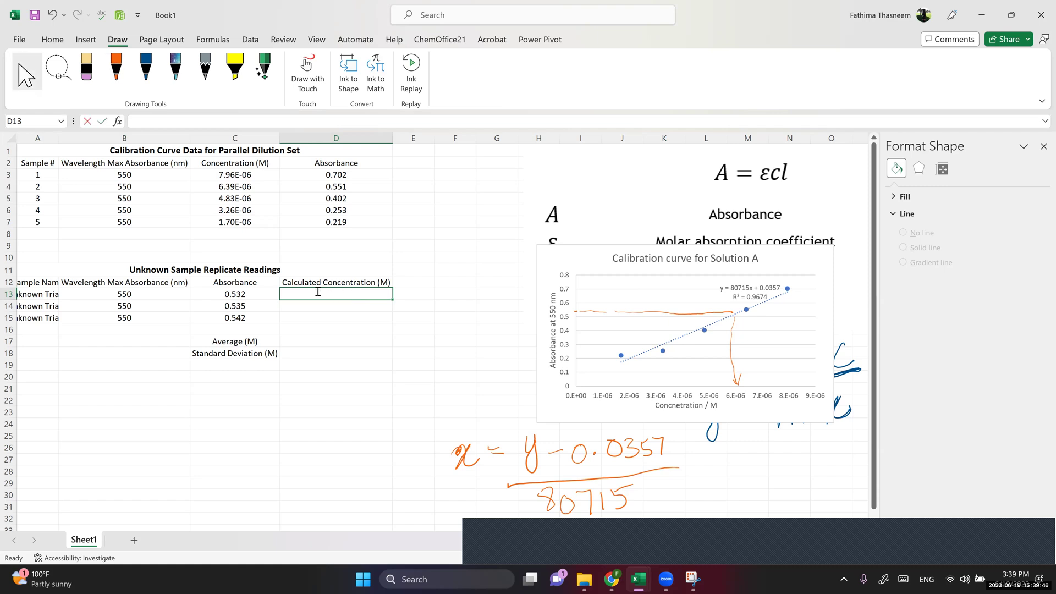
# Enter =(C13-0.0357)/80715 in D13, giving 6.15E-06.
pyautogui.write('=')
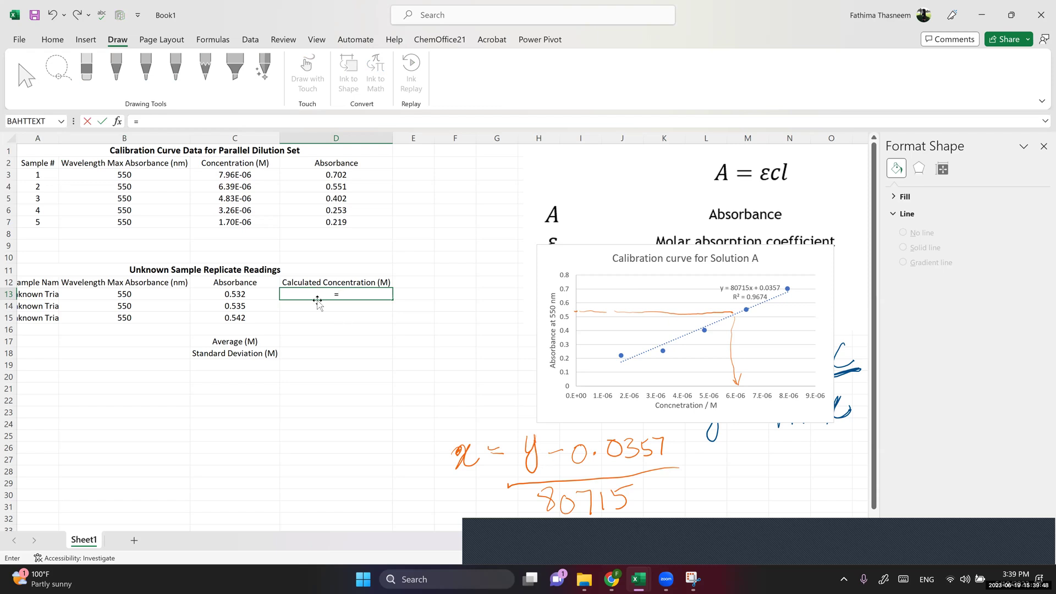
pyautogui.click(245, 294)
pyautogui.write('-')
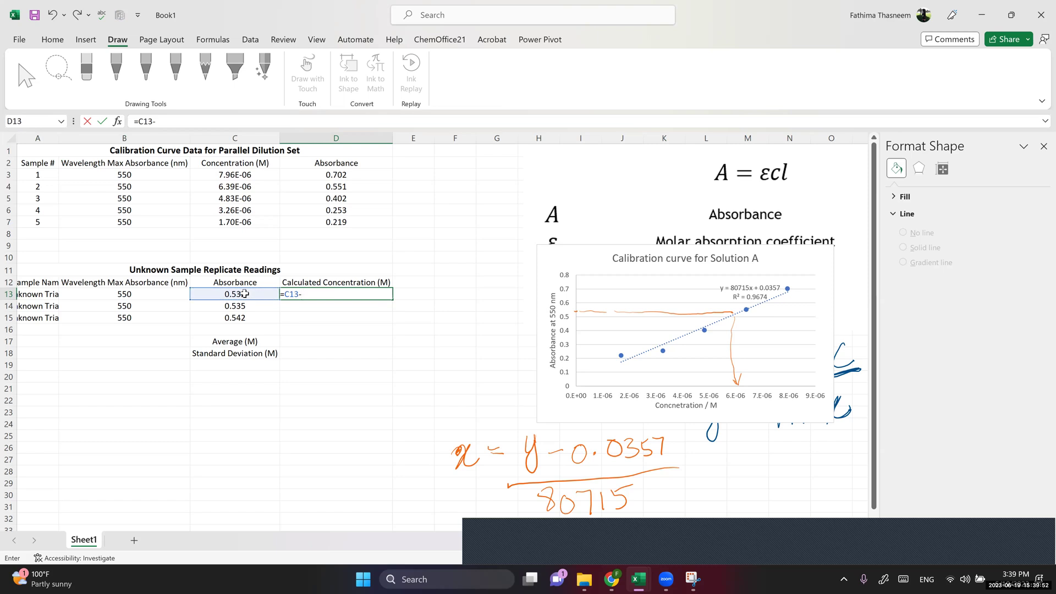
pyautogui.write('0.0357)')
pyautogui.click(286, 295)
pyautogui.write('(')
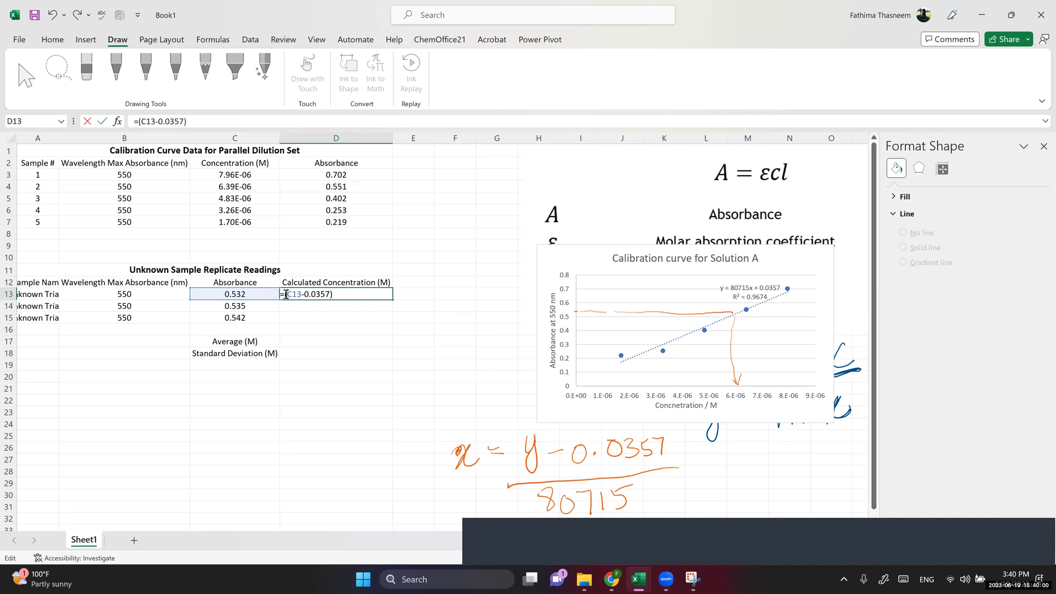
pyautogui.write('/80715')
pyautogui.press('Return')
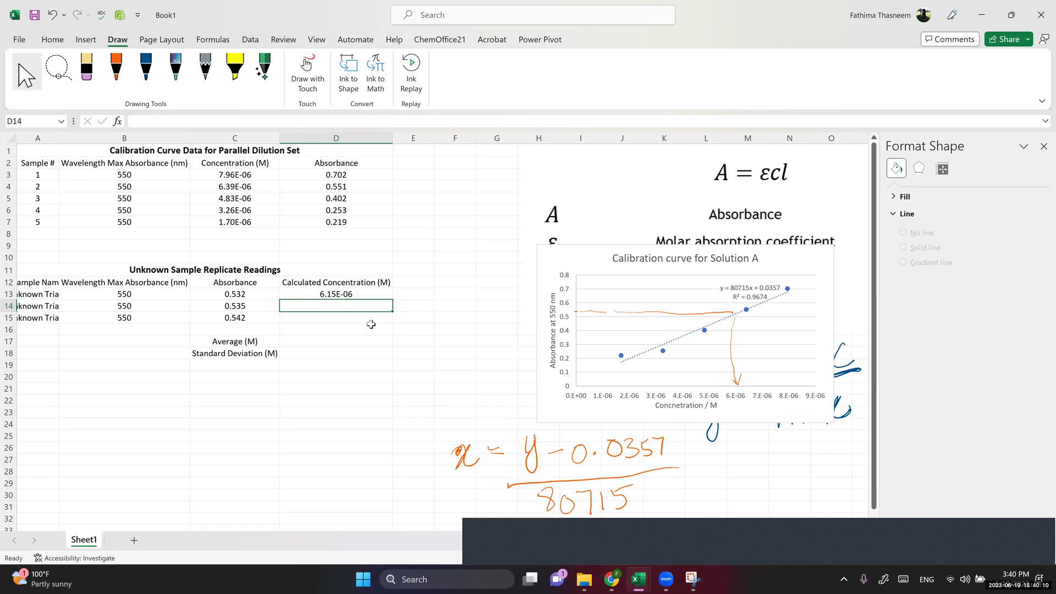
# Enter the matching formulas for C14 and C15 in D14:D15, giving 6.19E-06 and 6.27E-06.
pyautogui.write('=')
pyautogui.click(256, 305)
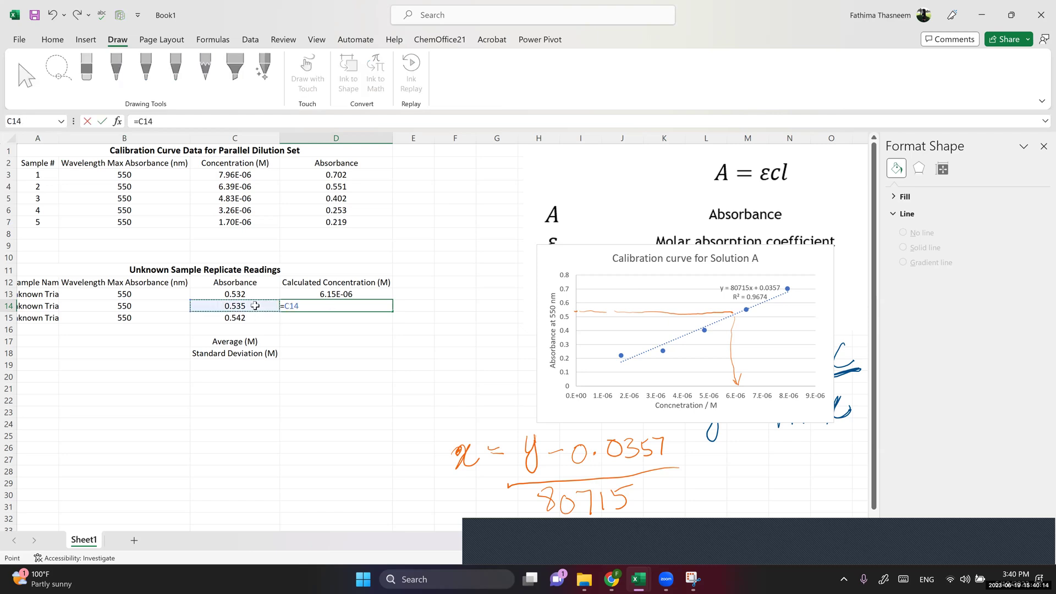
pyautogui.write('-0.0357')
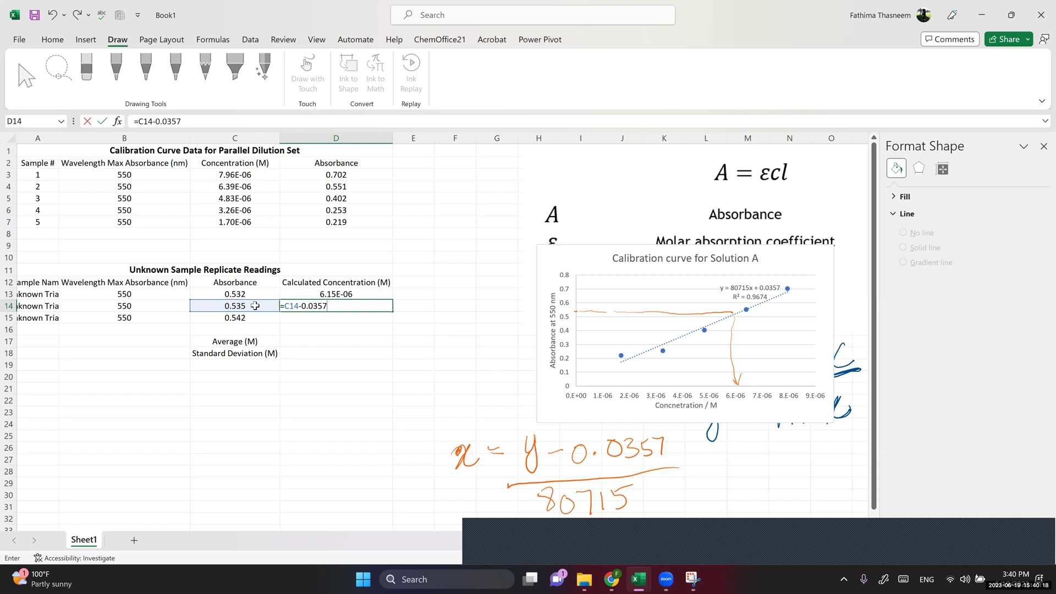
pyautogui.write(')/80715')
pyautogui.press('Return')
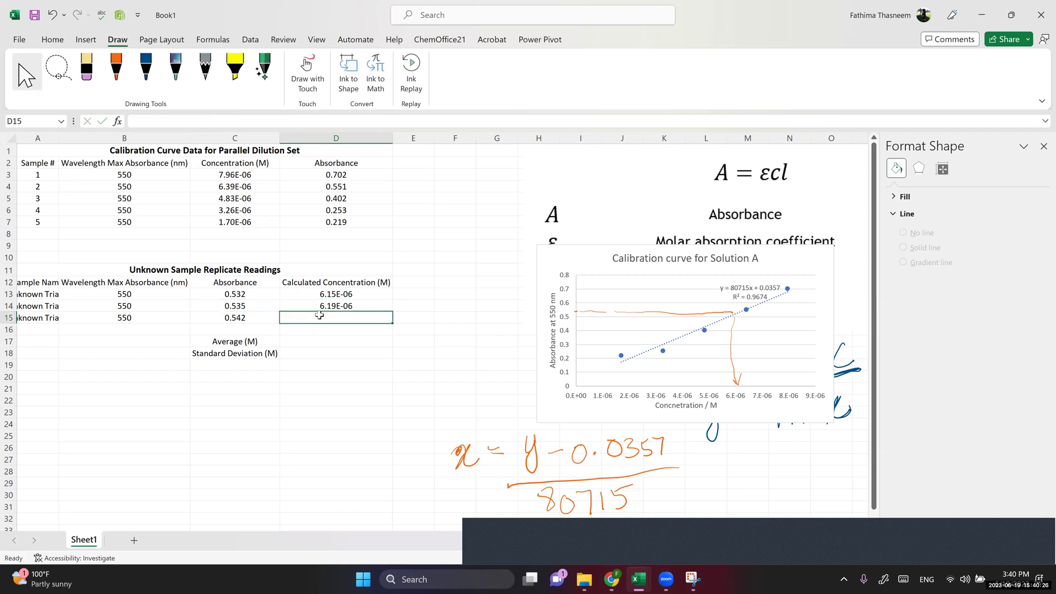
pyautogui.write('=')
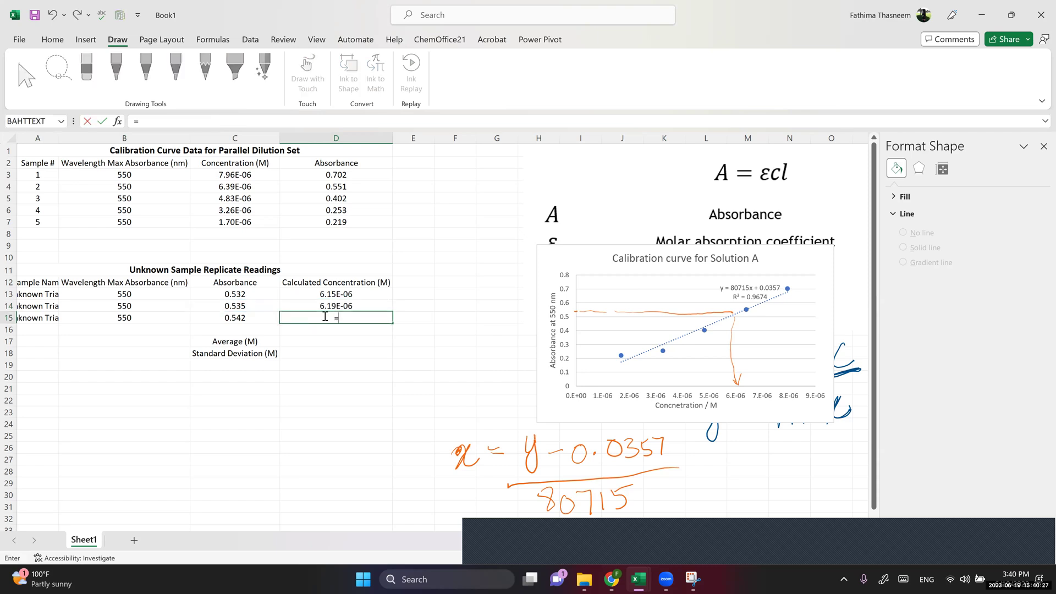
pyautogui.click(249, 317)
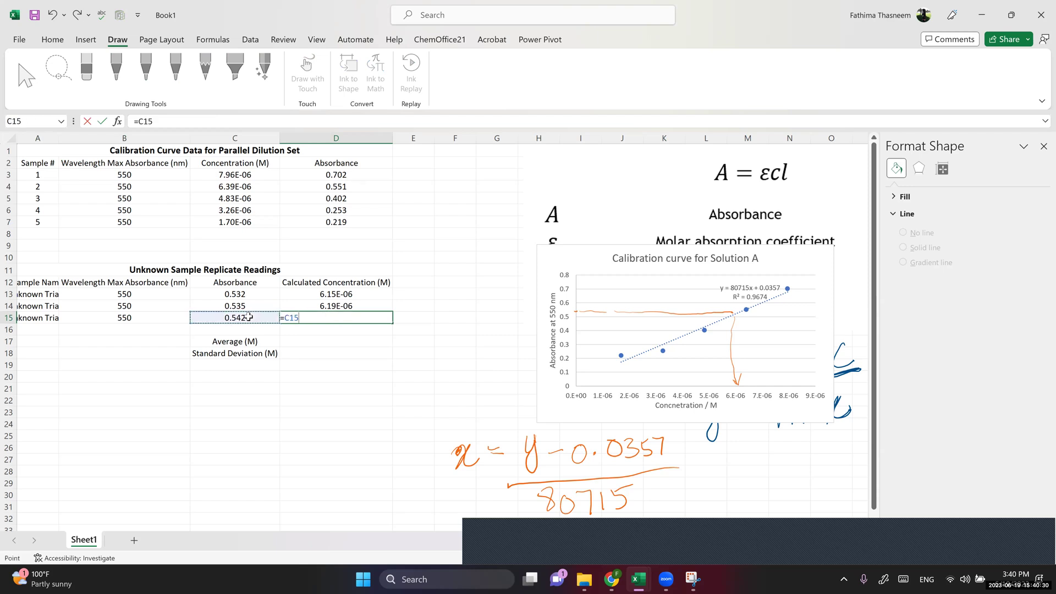
pyautogui.write('-0.0357')
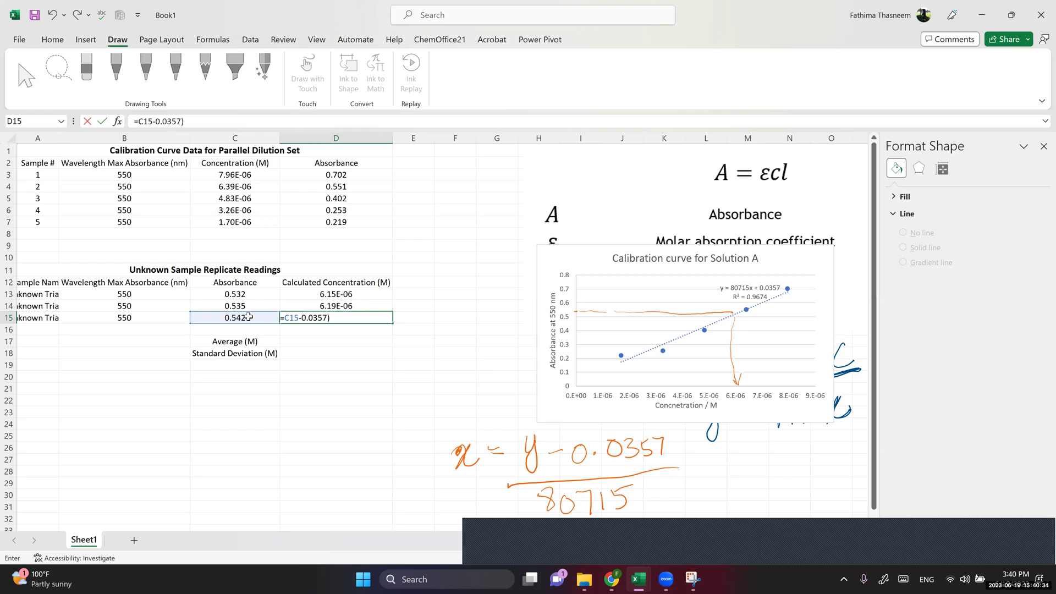
pyautogui.write(')/80715')
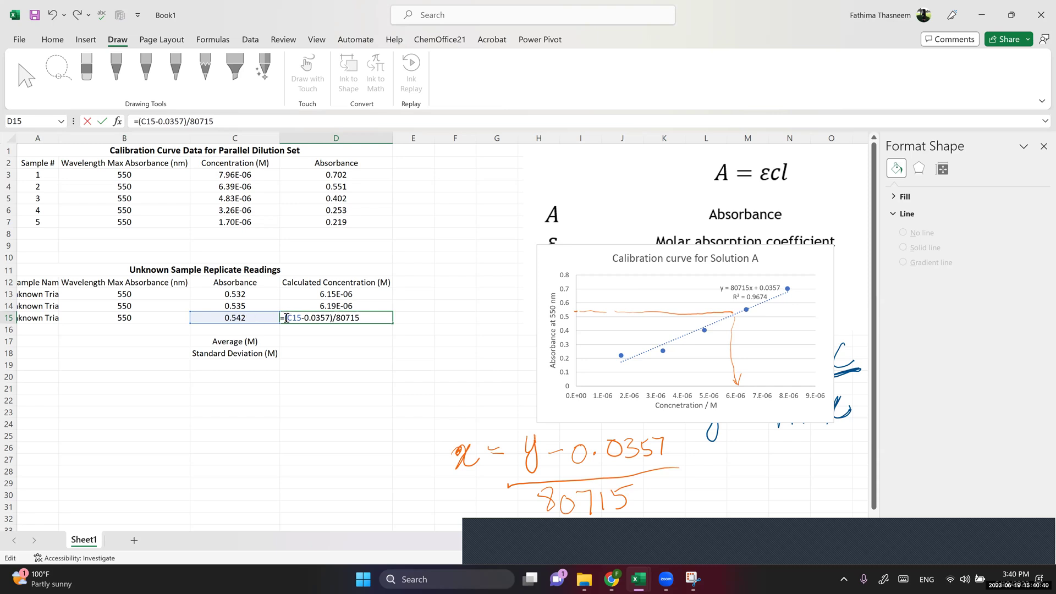
pyautogui.press('Return')
# Enter =AVERAGE(D13:D15) in D17 to get the mean concentration 6.20E-06.
pyautogui.click(325, 341)
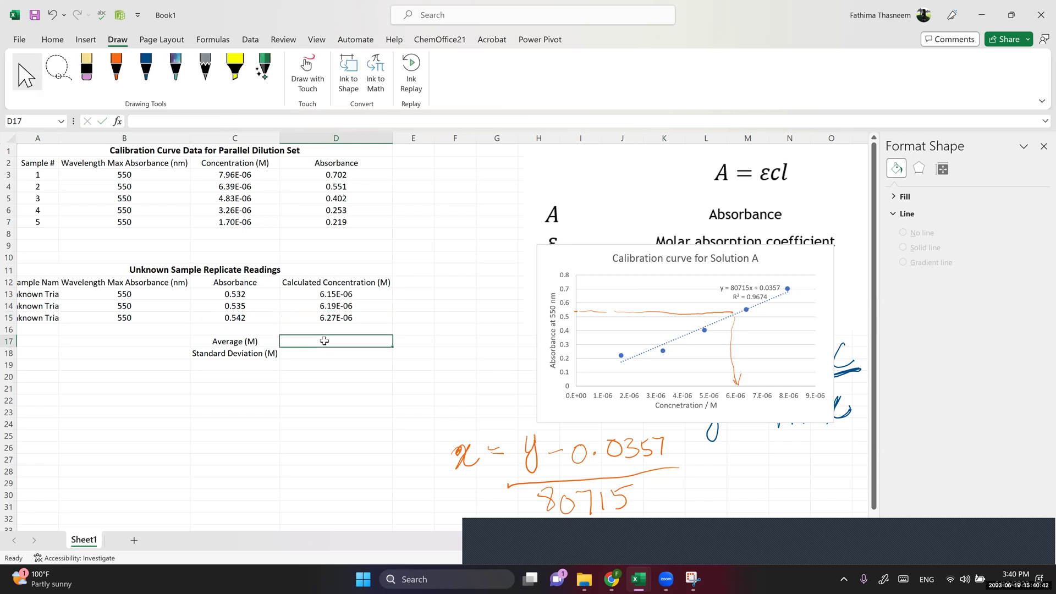
pyautogui.write('=aver')
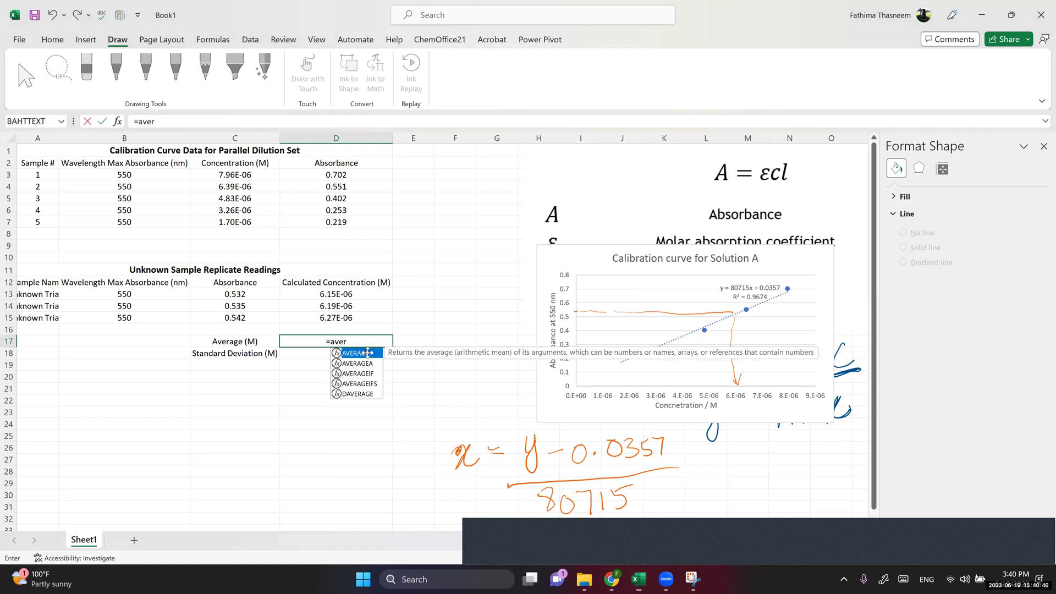
pyautogui.doubleClick(368, 353)
pyautogui.moveTo(346, 293); pyautogui.dragTo(354, 319)
pyautogui.write(')')
pyautogui.press('Return')
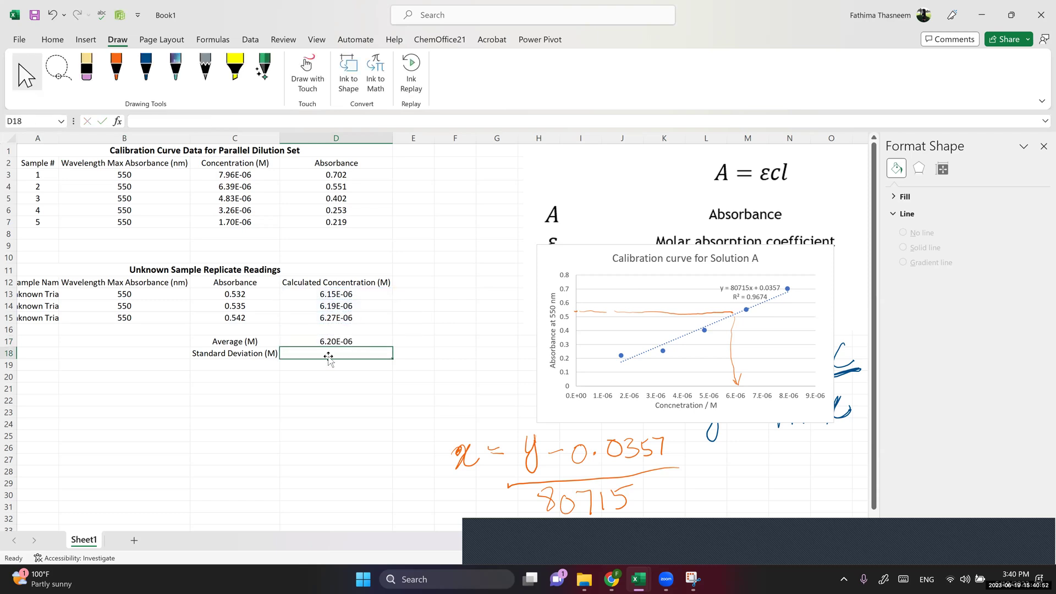
# Enter =STDEV.S(D13:D15) in D18 to get the standard deviation 6.36E-08.
pyautogui.write('=std')
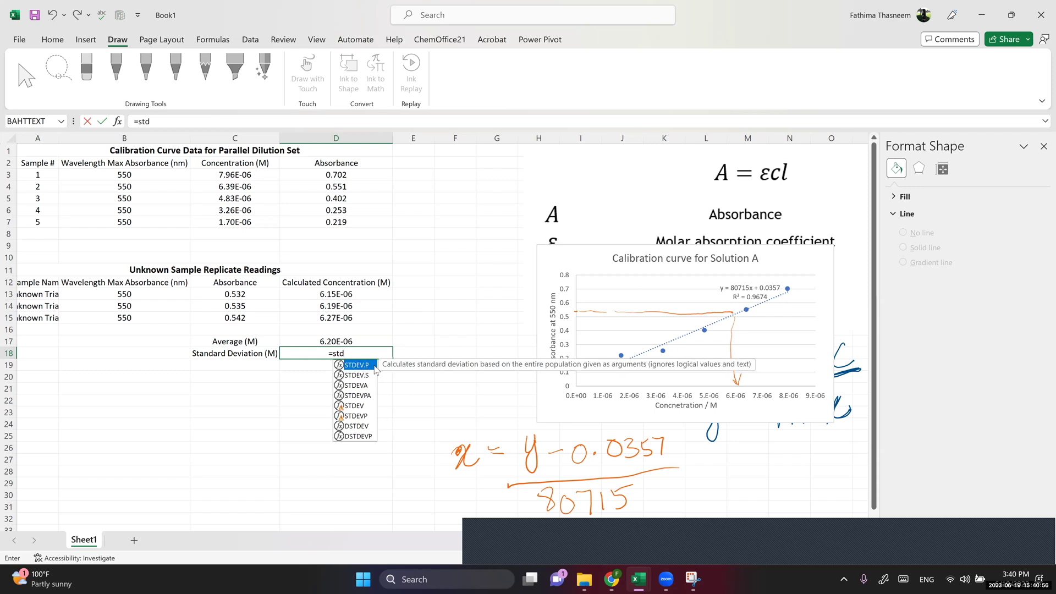
pyautogui.doubleClick(366, 376)
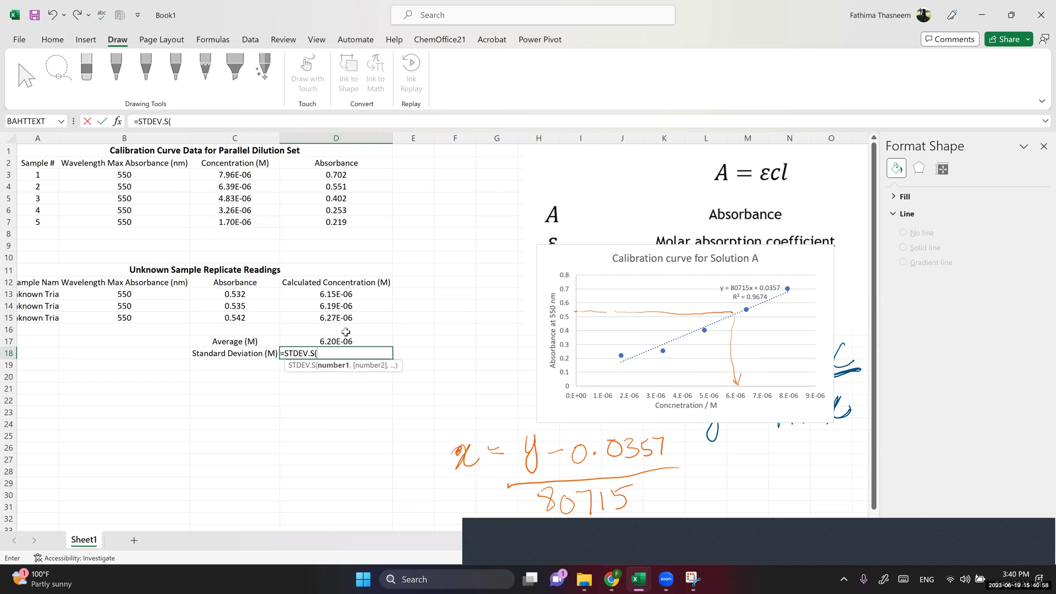
pyautogui.moveTo(333, 299); pyautogui.dragTo(333, 316)
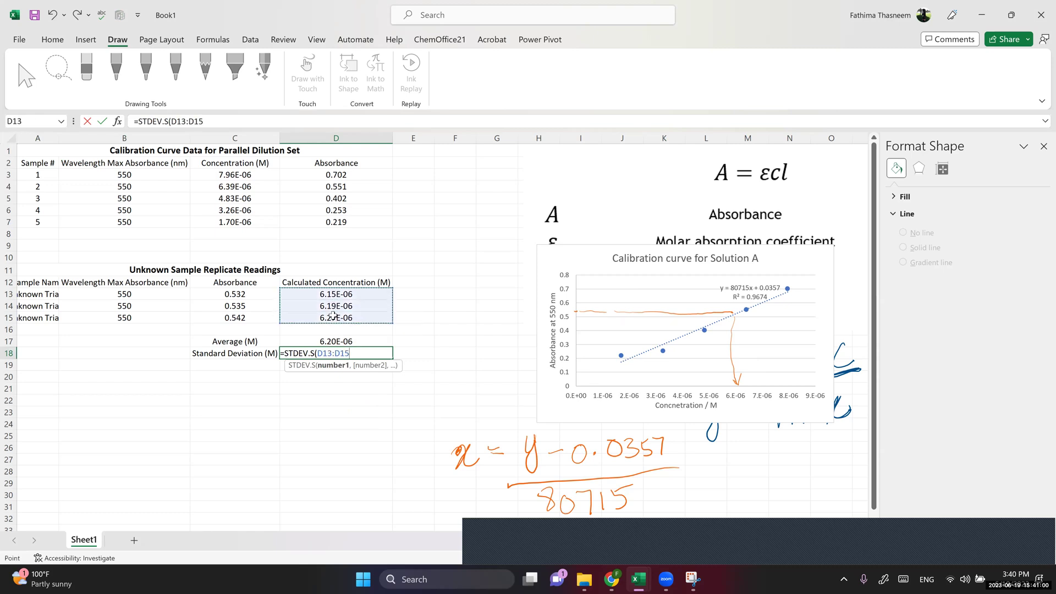
pyautogui.press('Return')
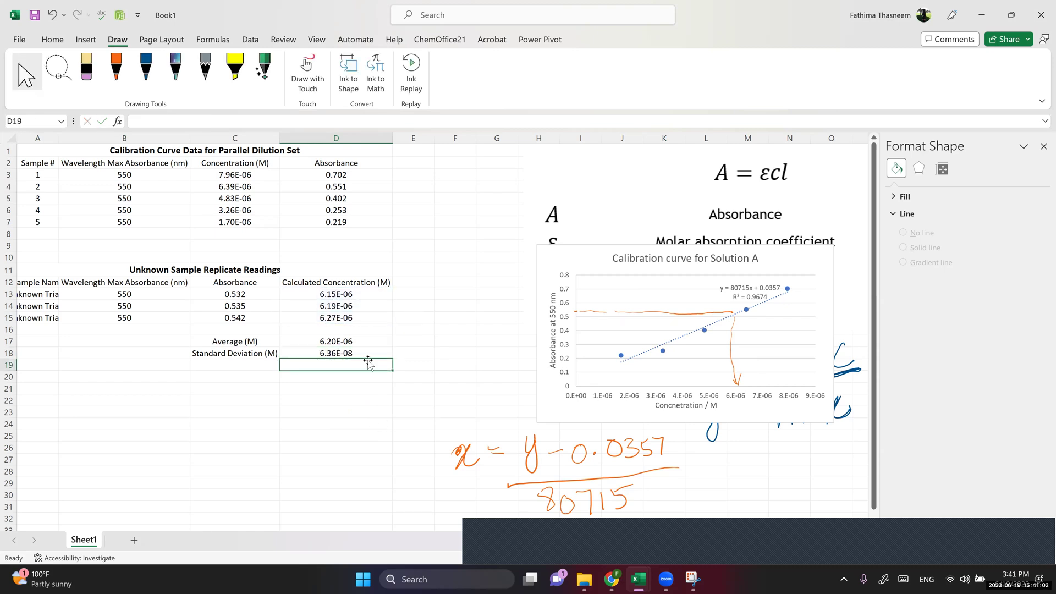